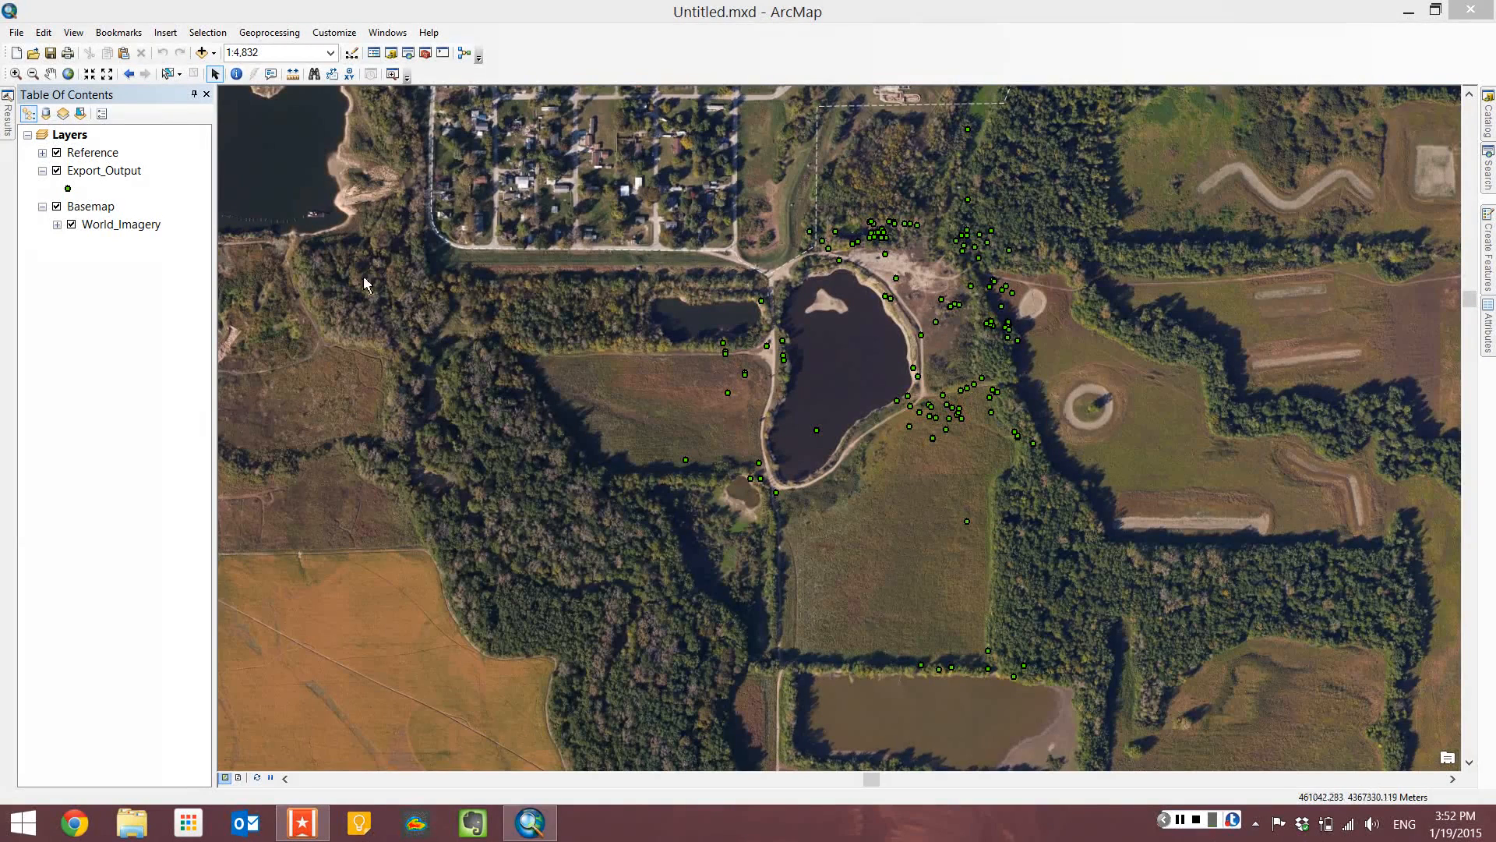
List the layers by drawing order and move the Basemap group above the Export_Output points.
click(38, 112)
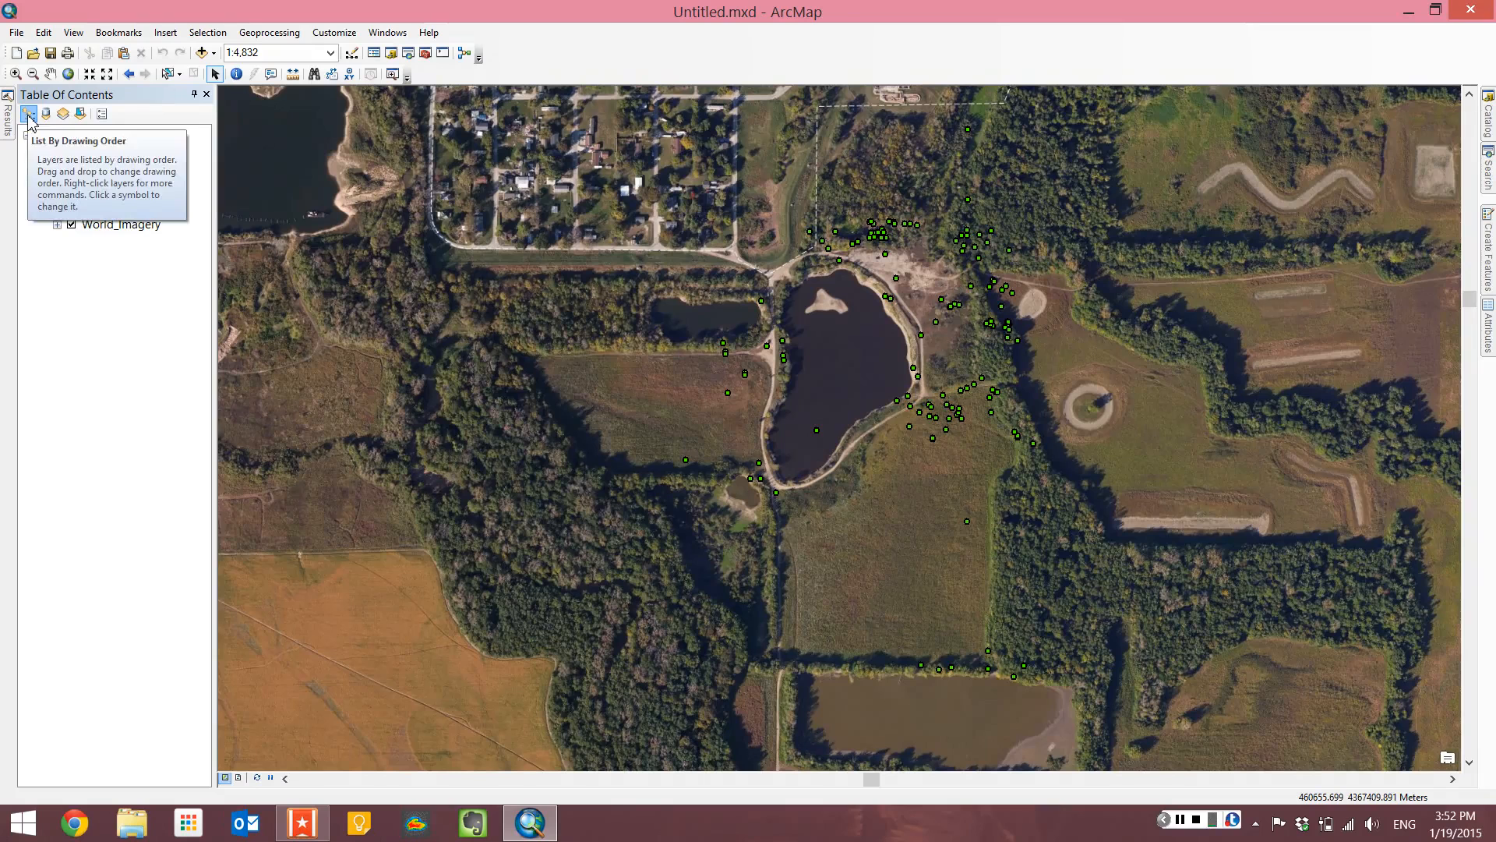
click(85, 154)
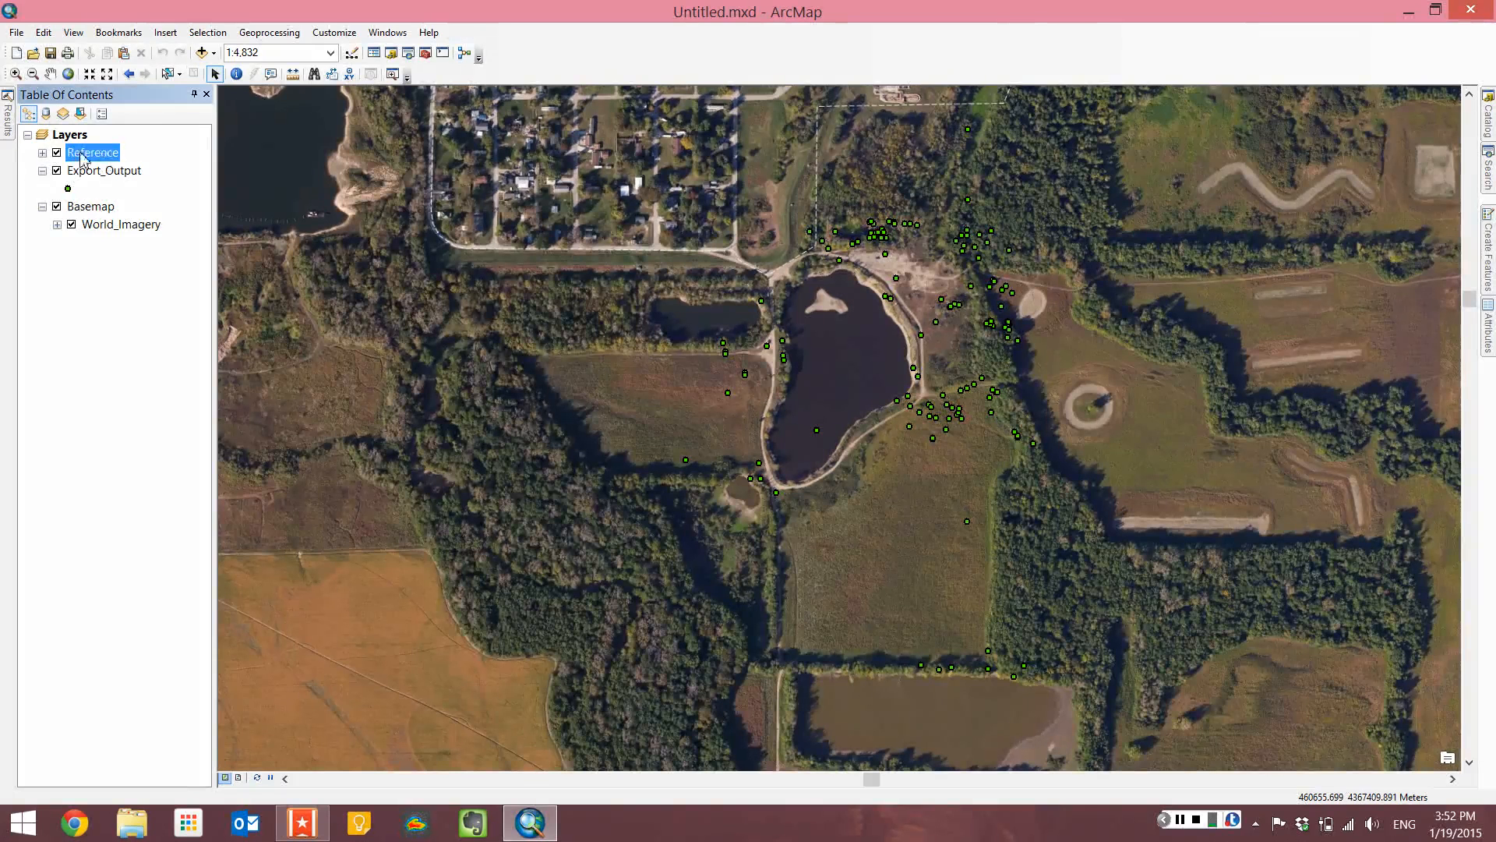
drag(62, 157, 95, 152)
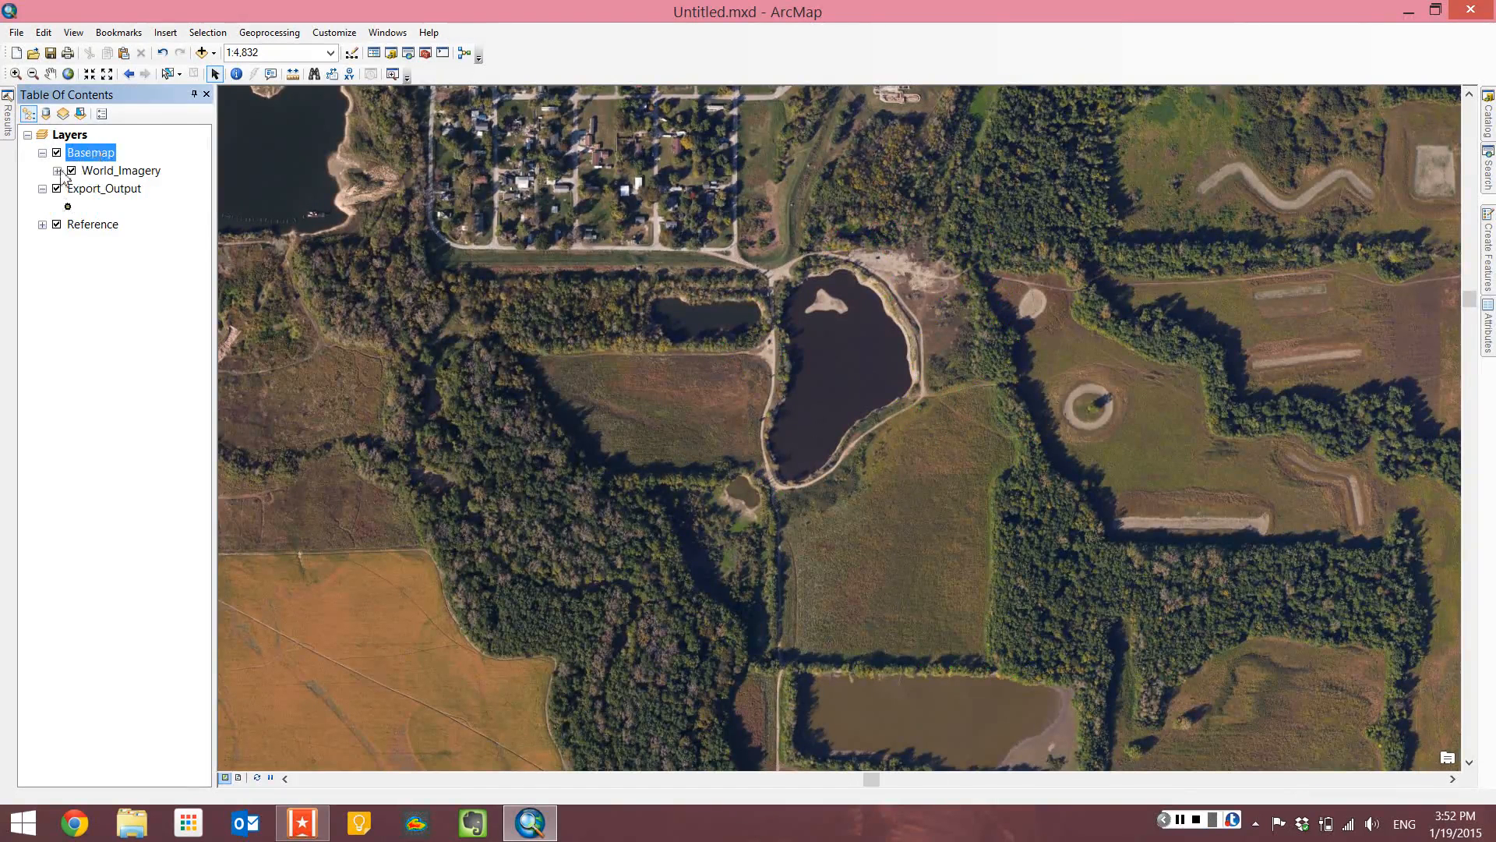
Move the Basemap group to the end of the drawing order and place Export_Output between Reference and Basemap.
drag(81, 154, 92, 232)
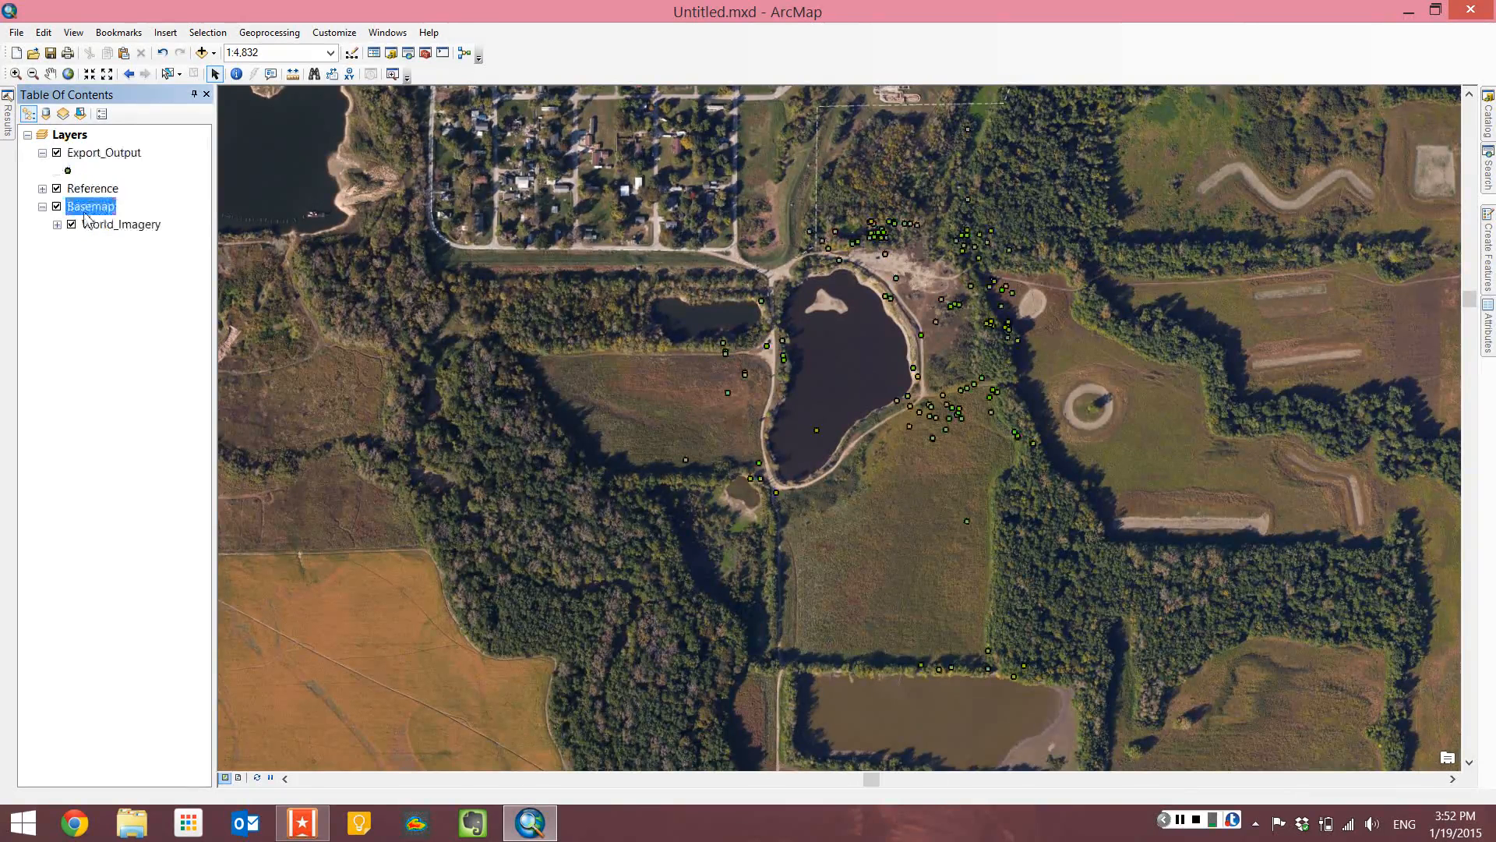
drag(98, 152, 97, 199)
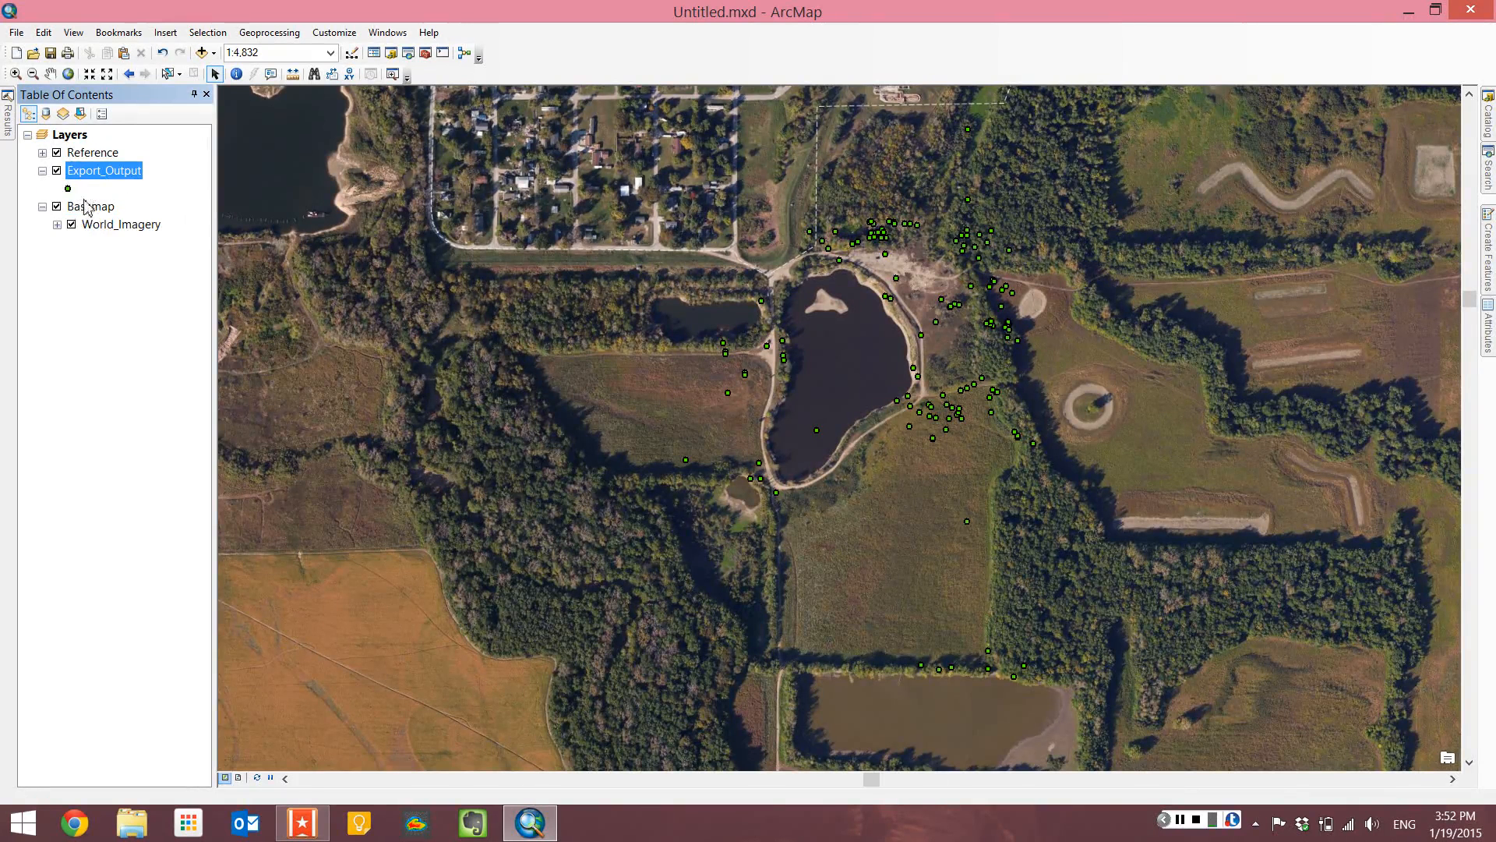
List the layers by source and add all_clouds_equals_5.img from the D:\temp\analysis folder to the map.
click(47, 115)
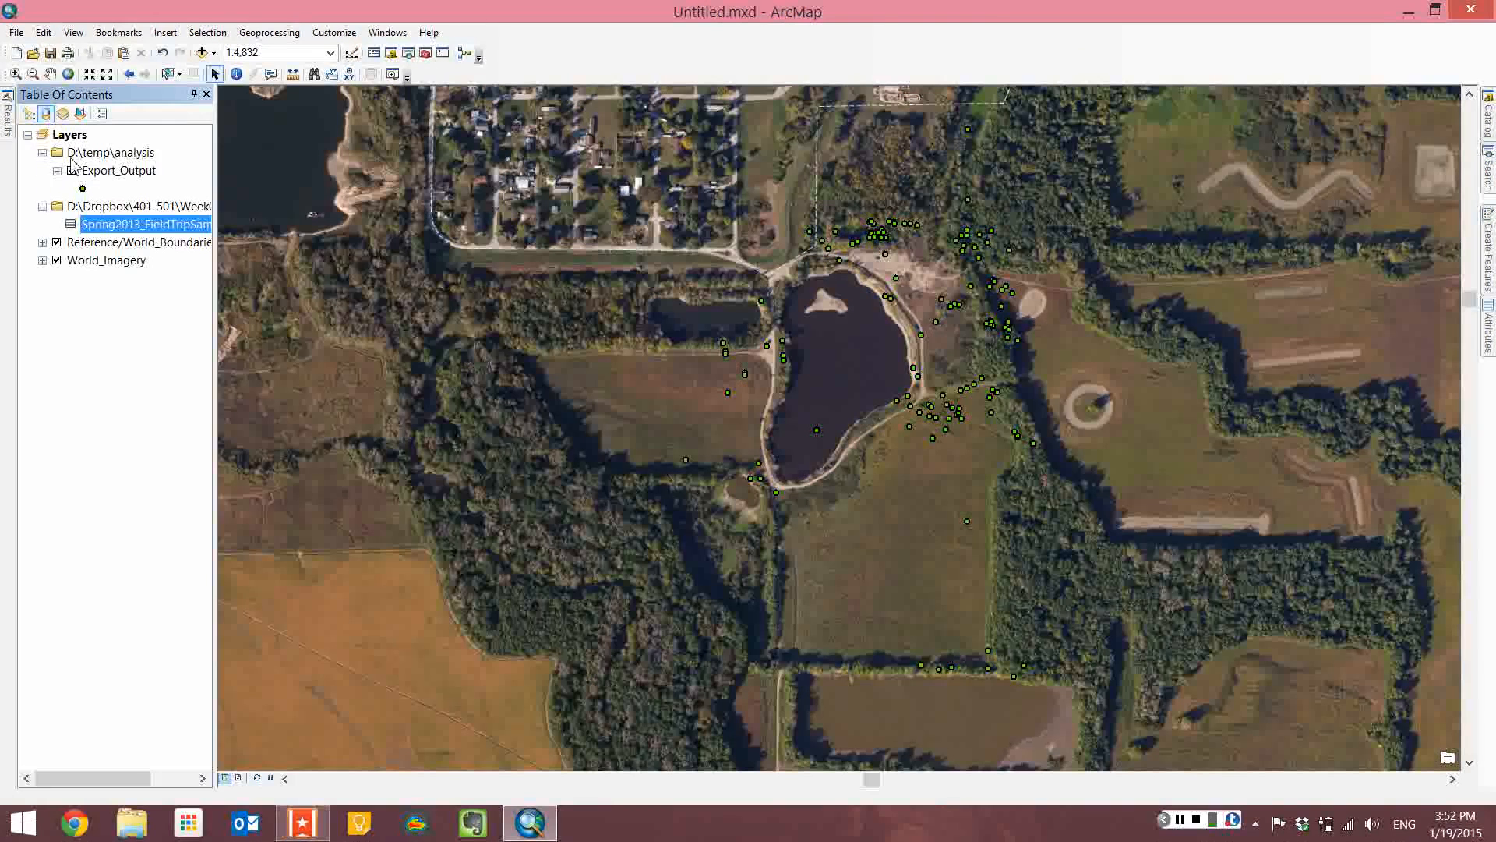
click(71, 168)
click(201, 52)
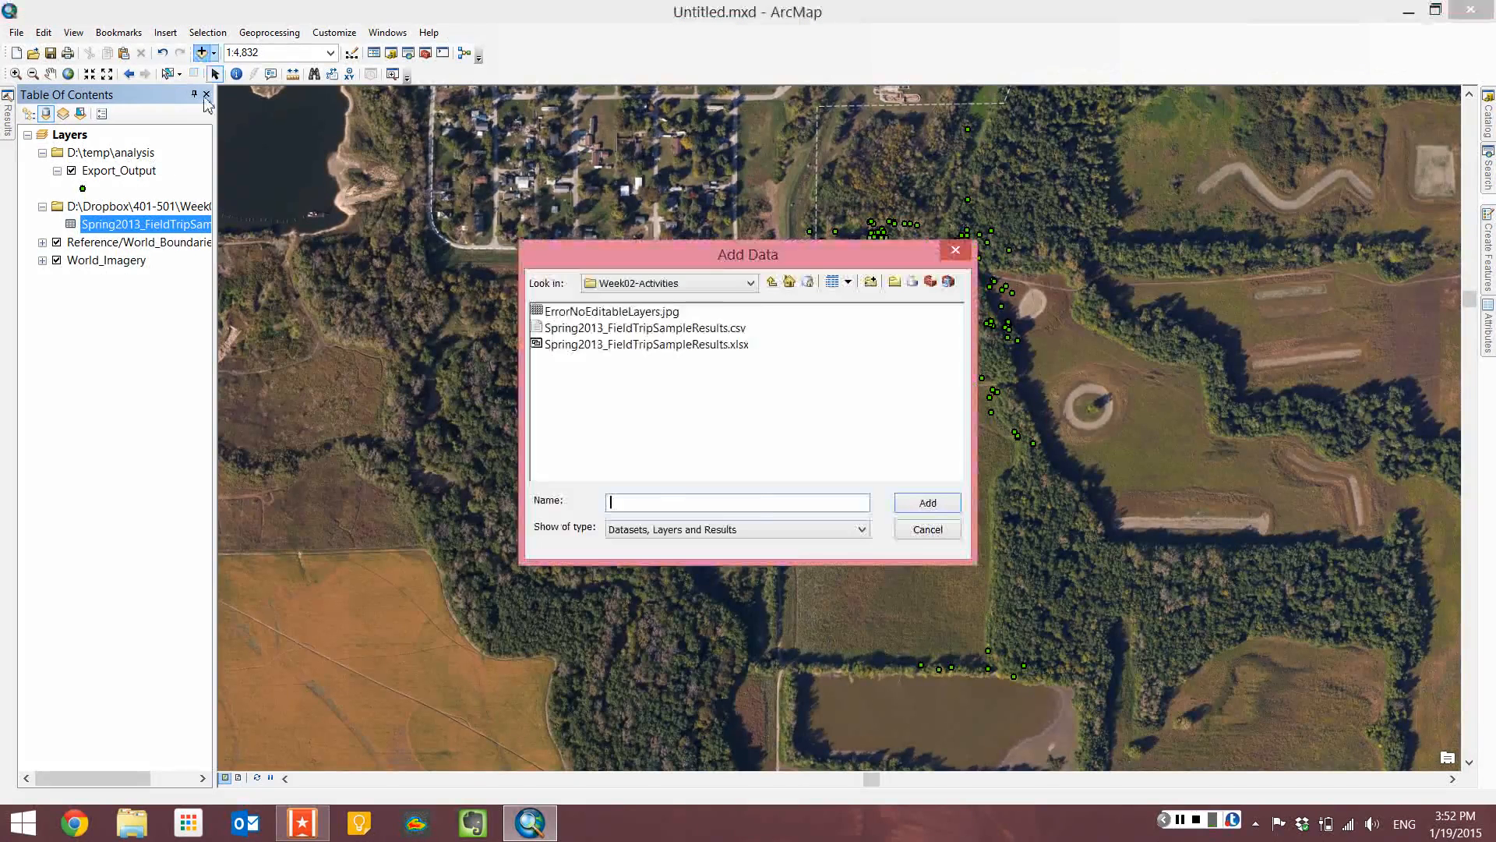
click(726, 284)
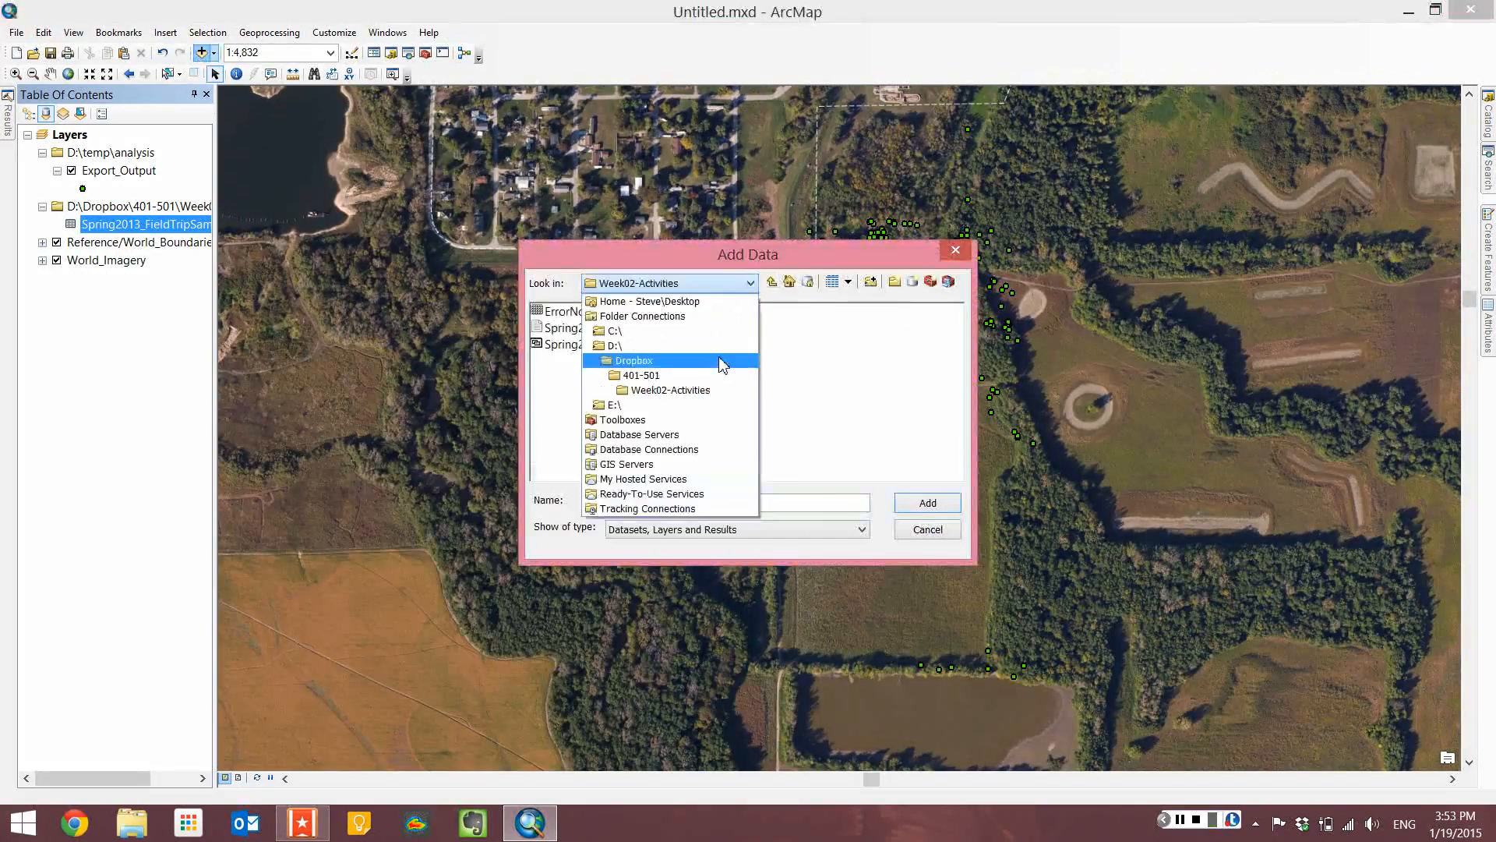
click(721, 362)
double_click(802, 430)
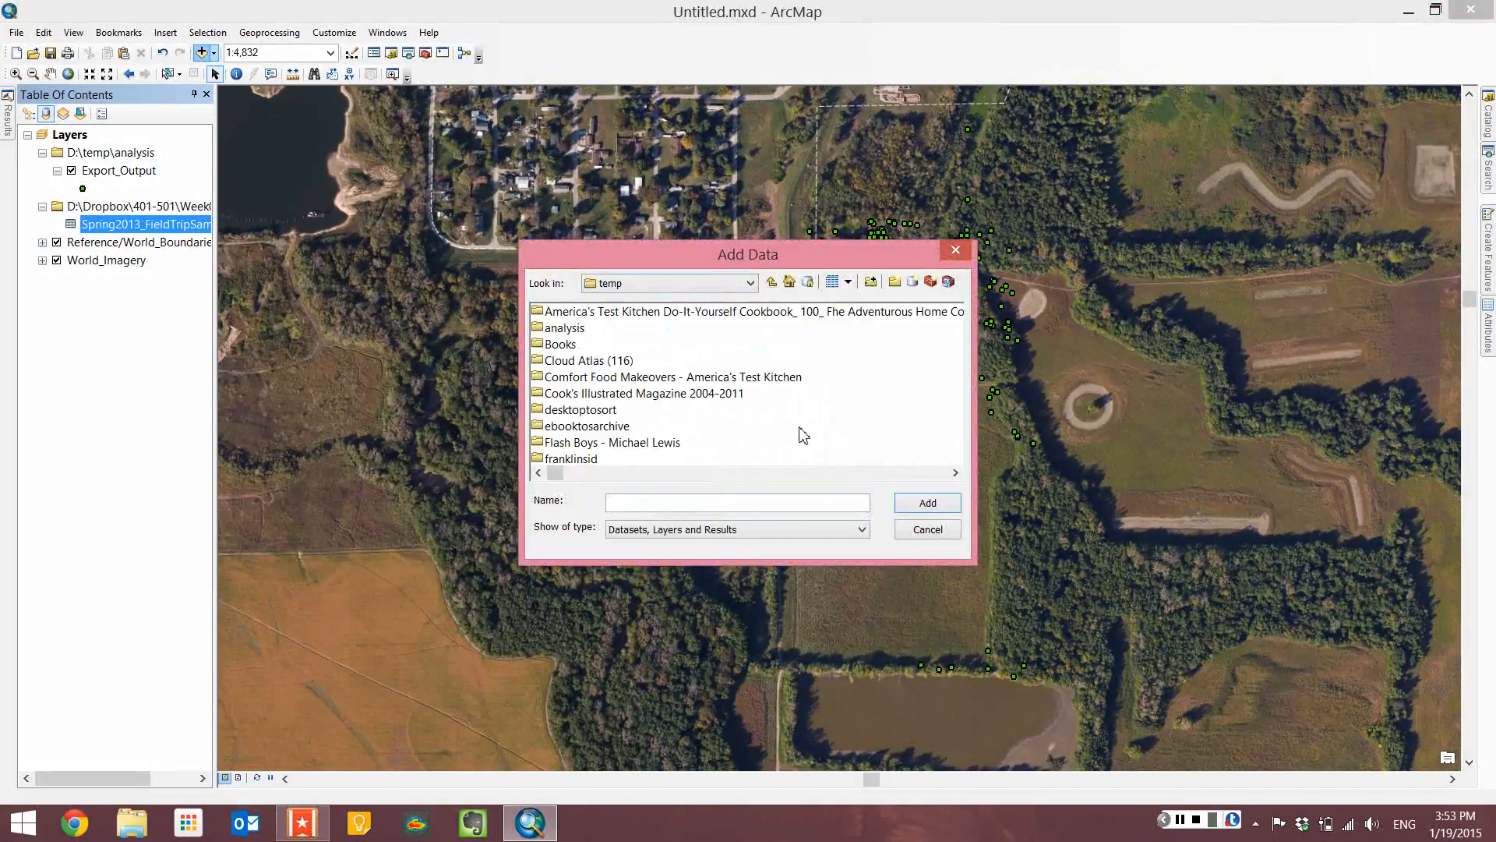
double_click(566, 328)
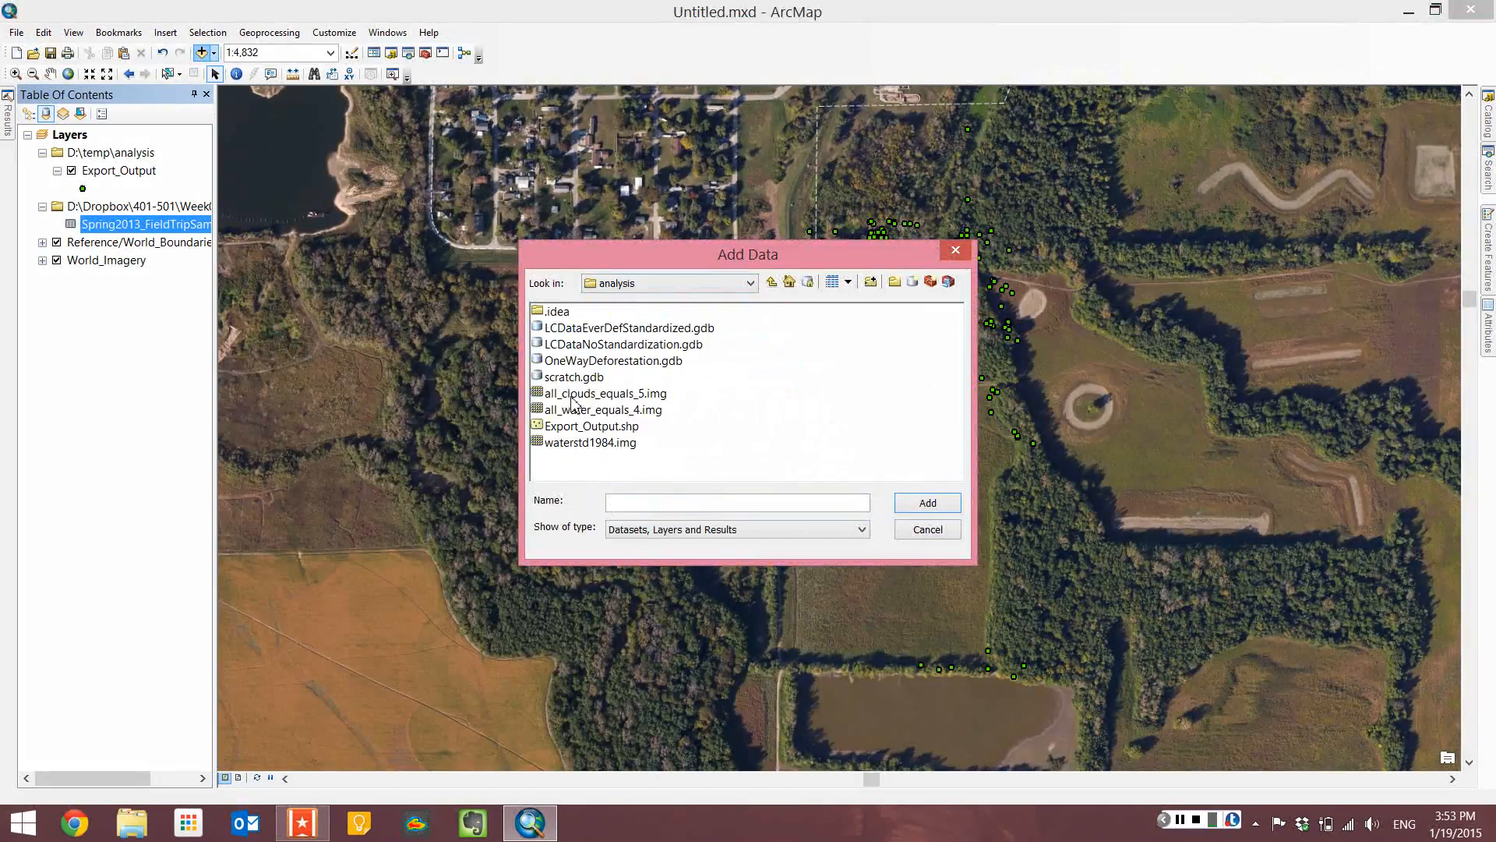
click(578, 396)
click(950, 506)
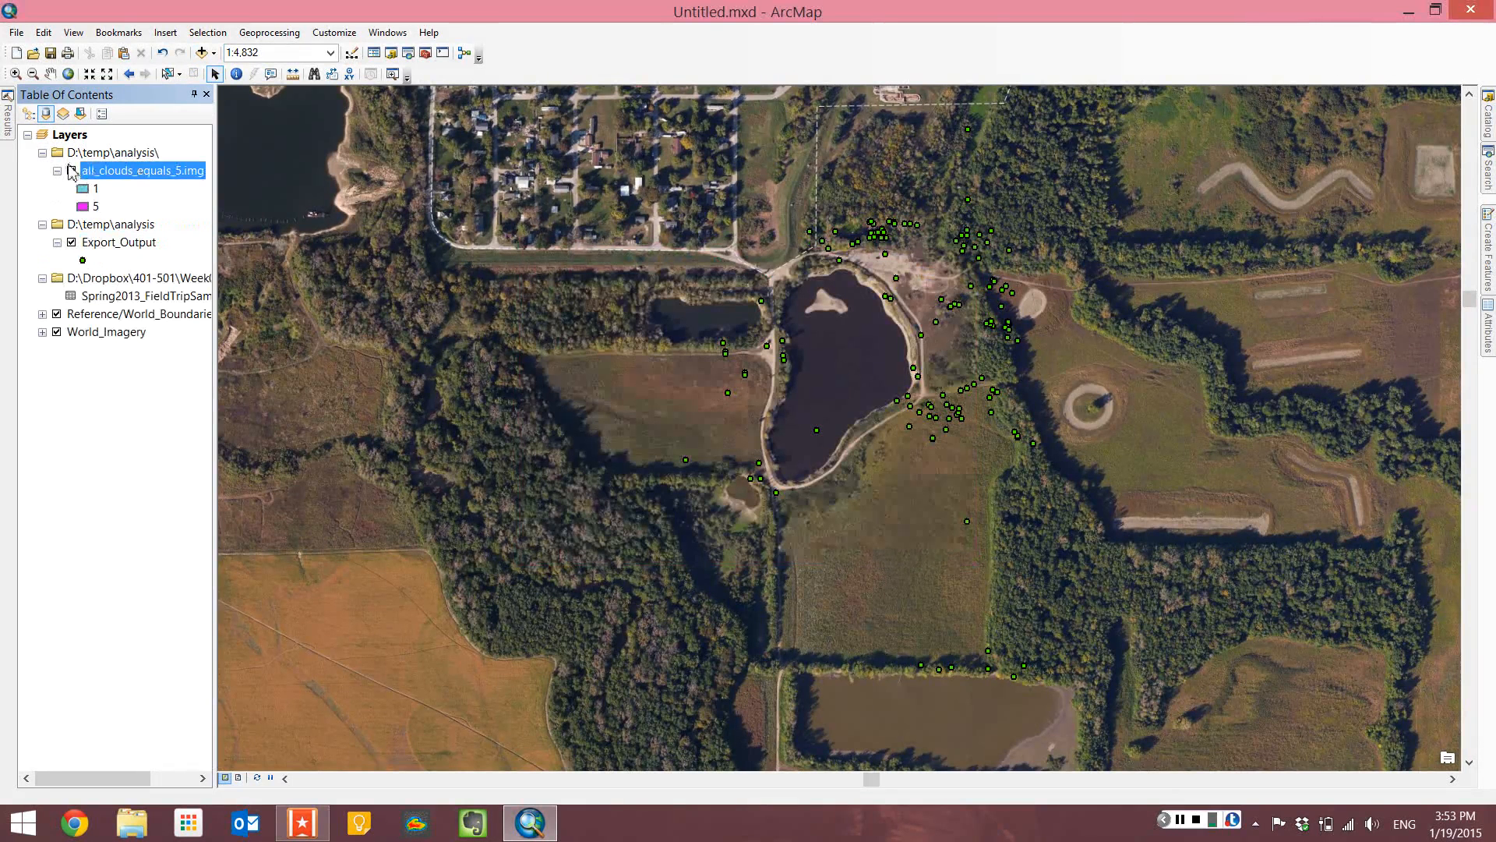
Remove the source group containing all_clouds_equals_5.img from the map.
right_click(106, 155)
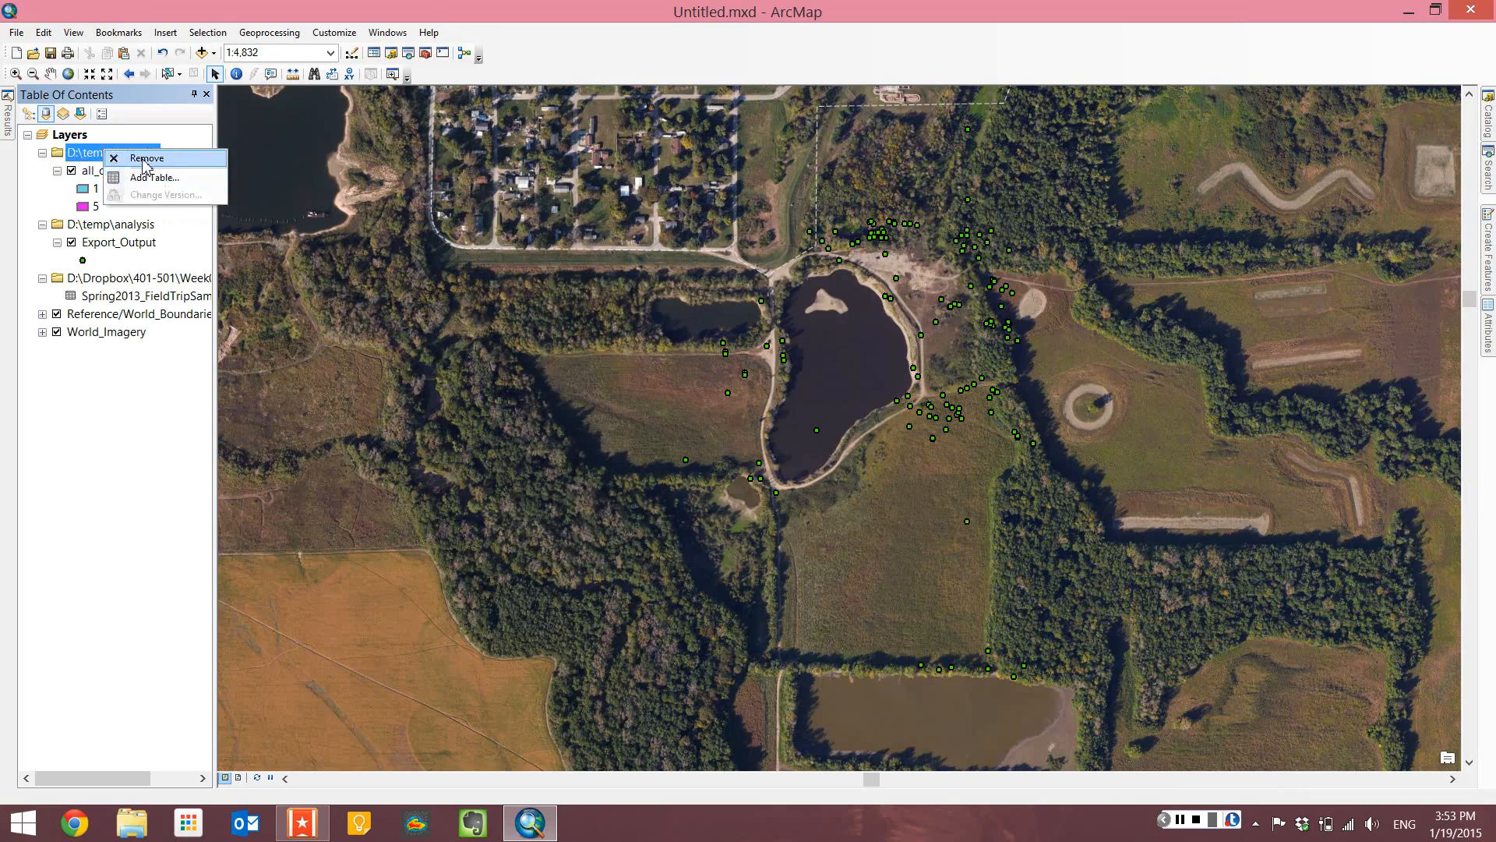
click(145, 158)
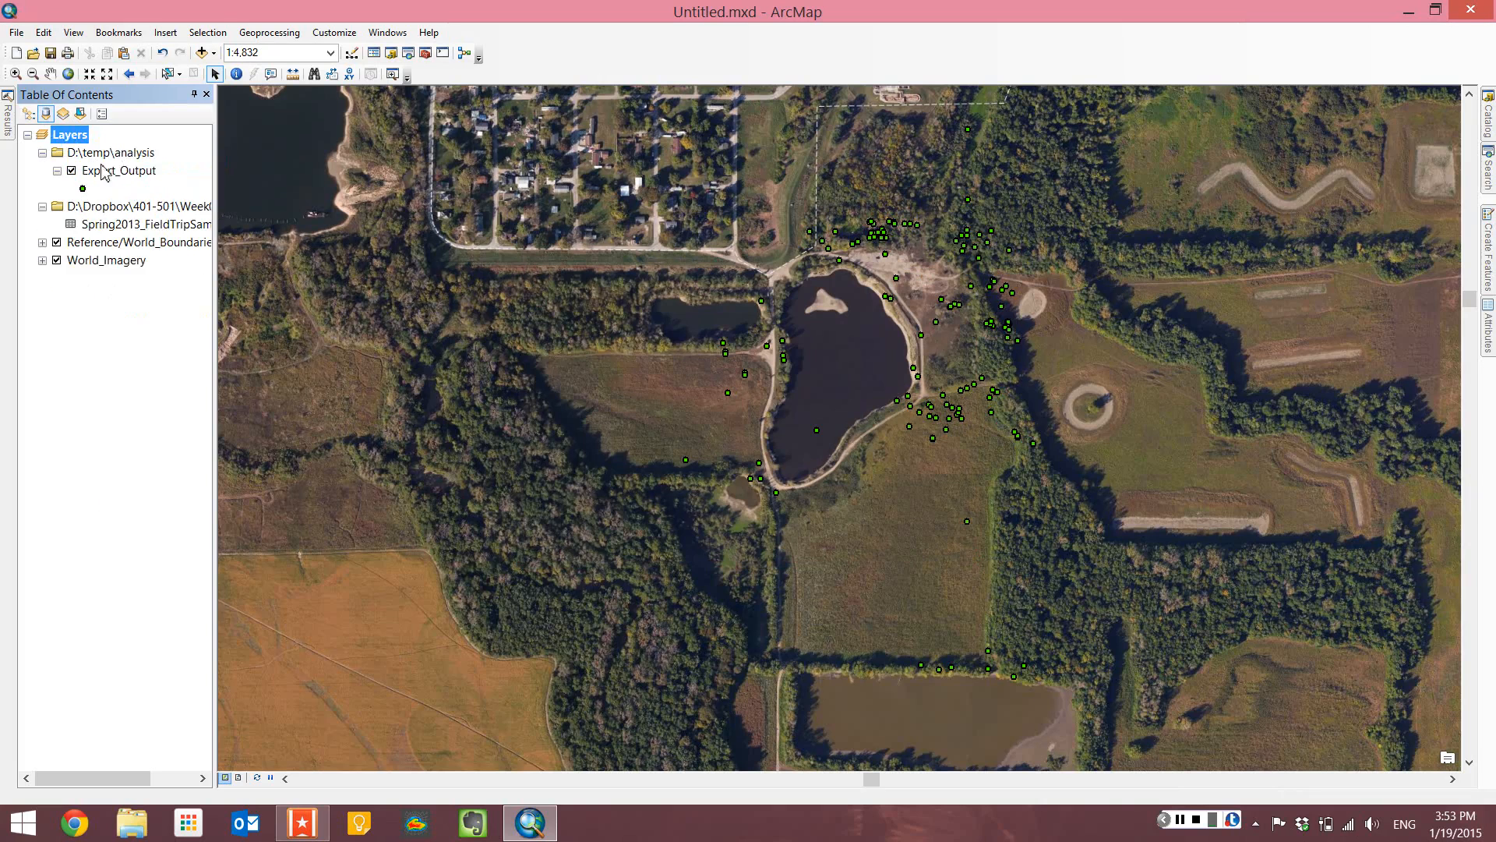
Examine the shapefile path in the Export_Output layer's source properties, leaving the properties unchanged.
right_click(104, 172)
click(243, 497)
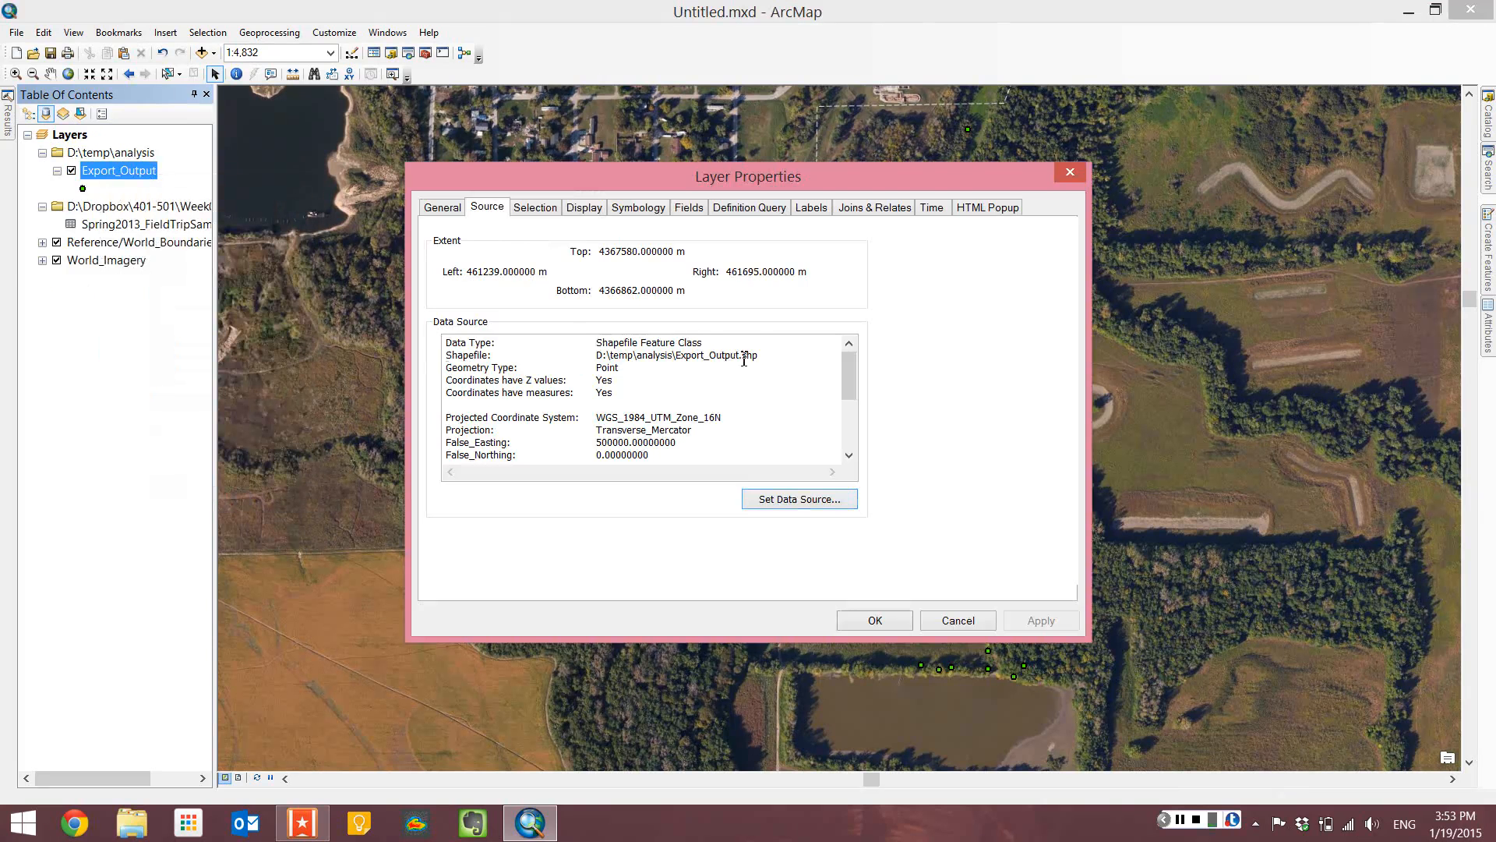
drag(758, 355, 596, 356)
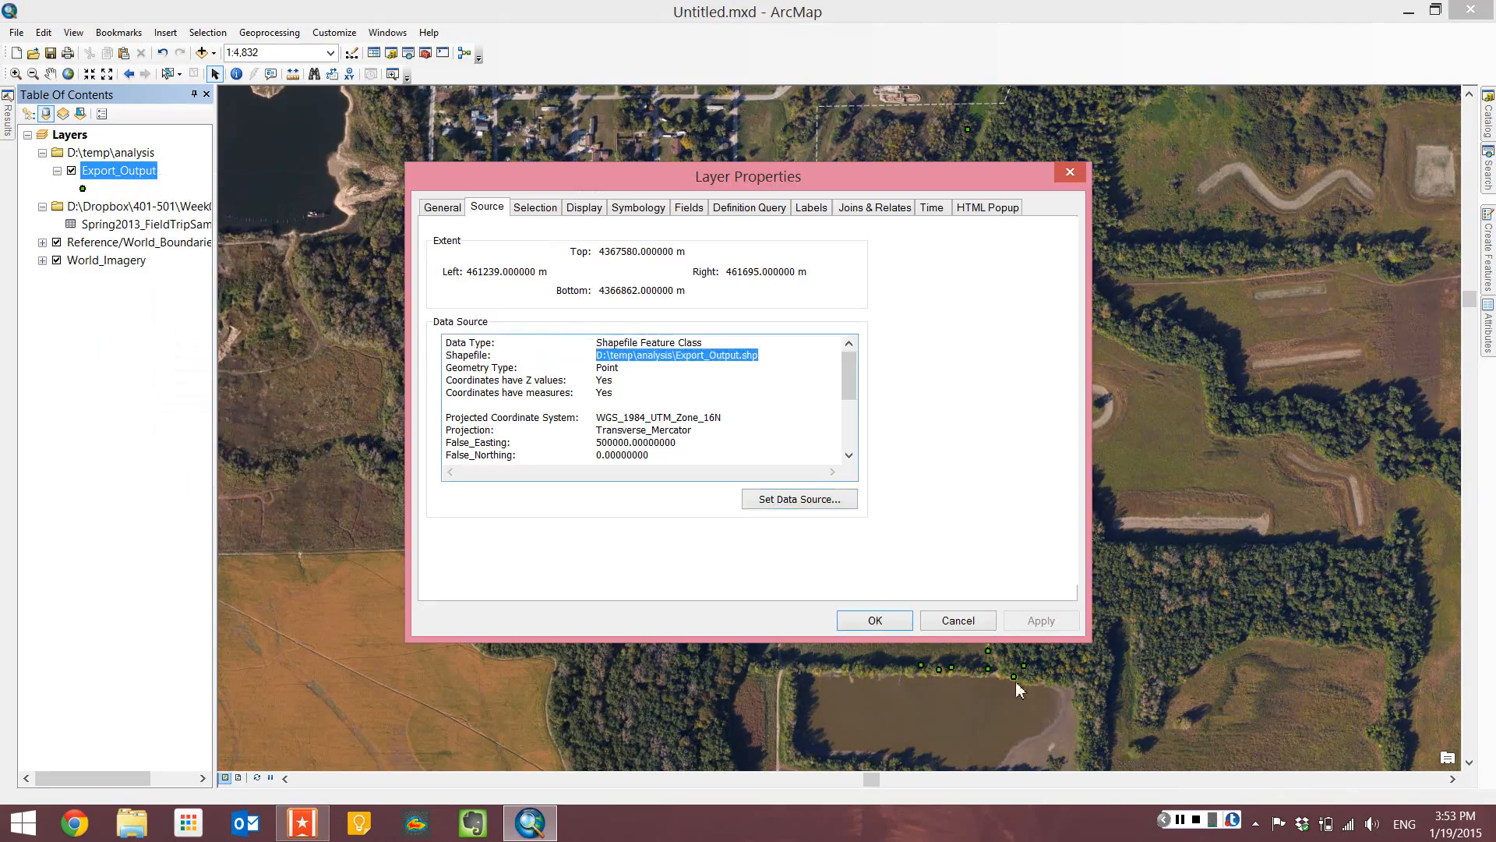
key(Escape)
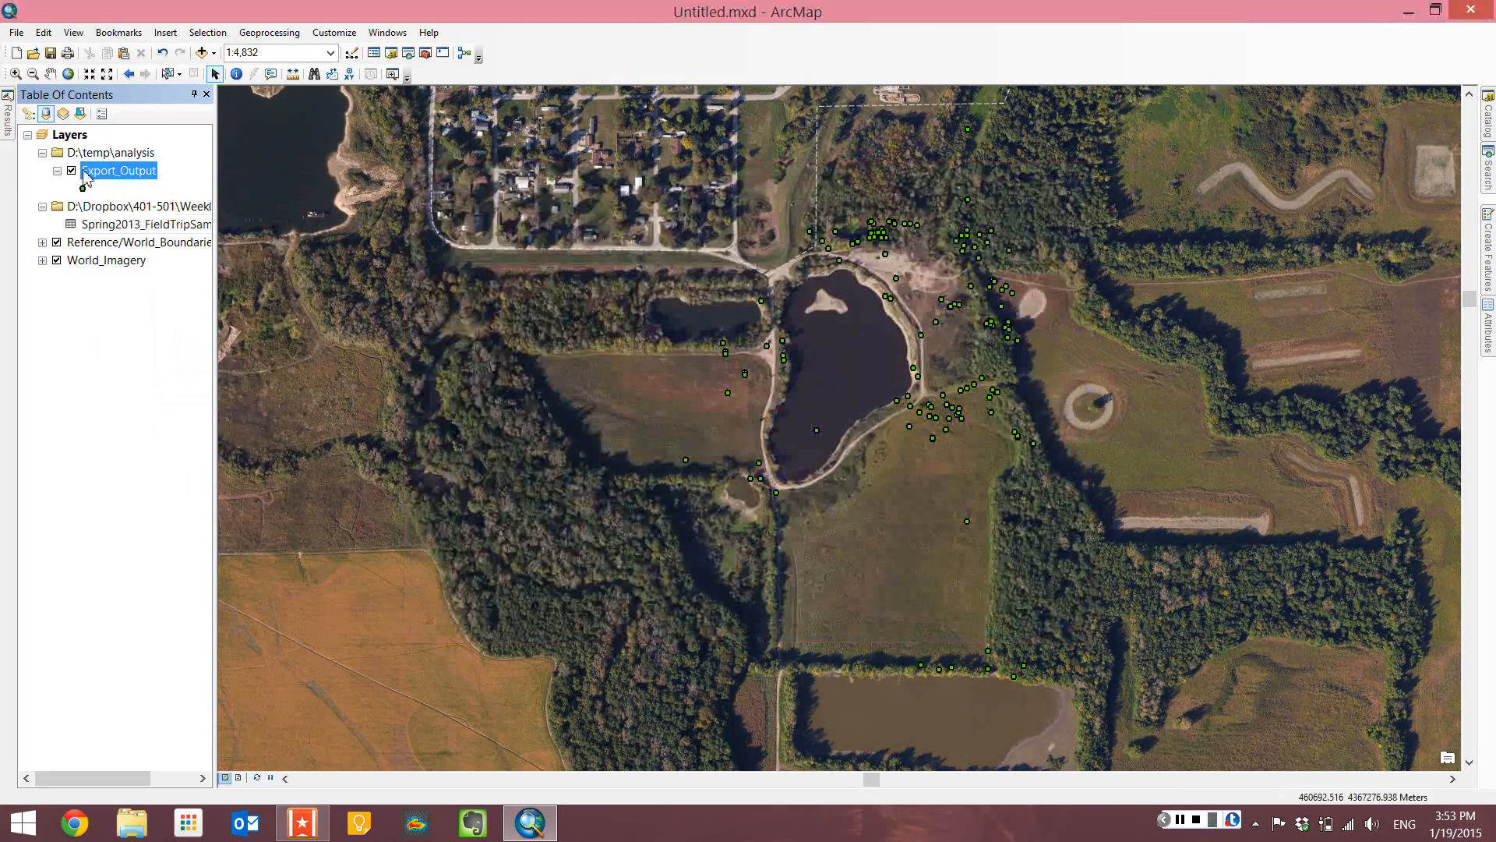
Turn off the Export_Output layer and compare the layers in the visibility listing.
click(63, 117)
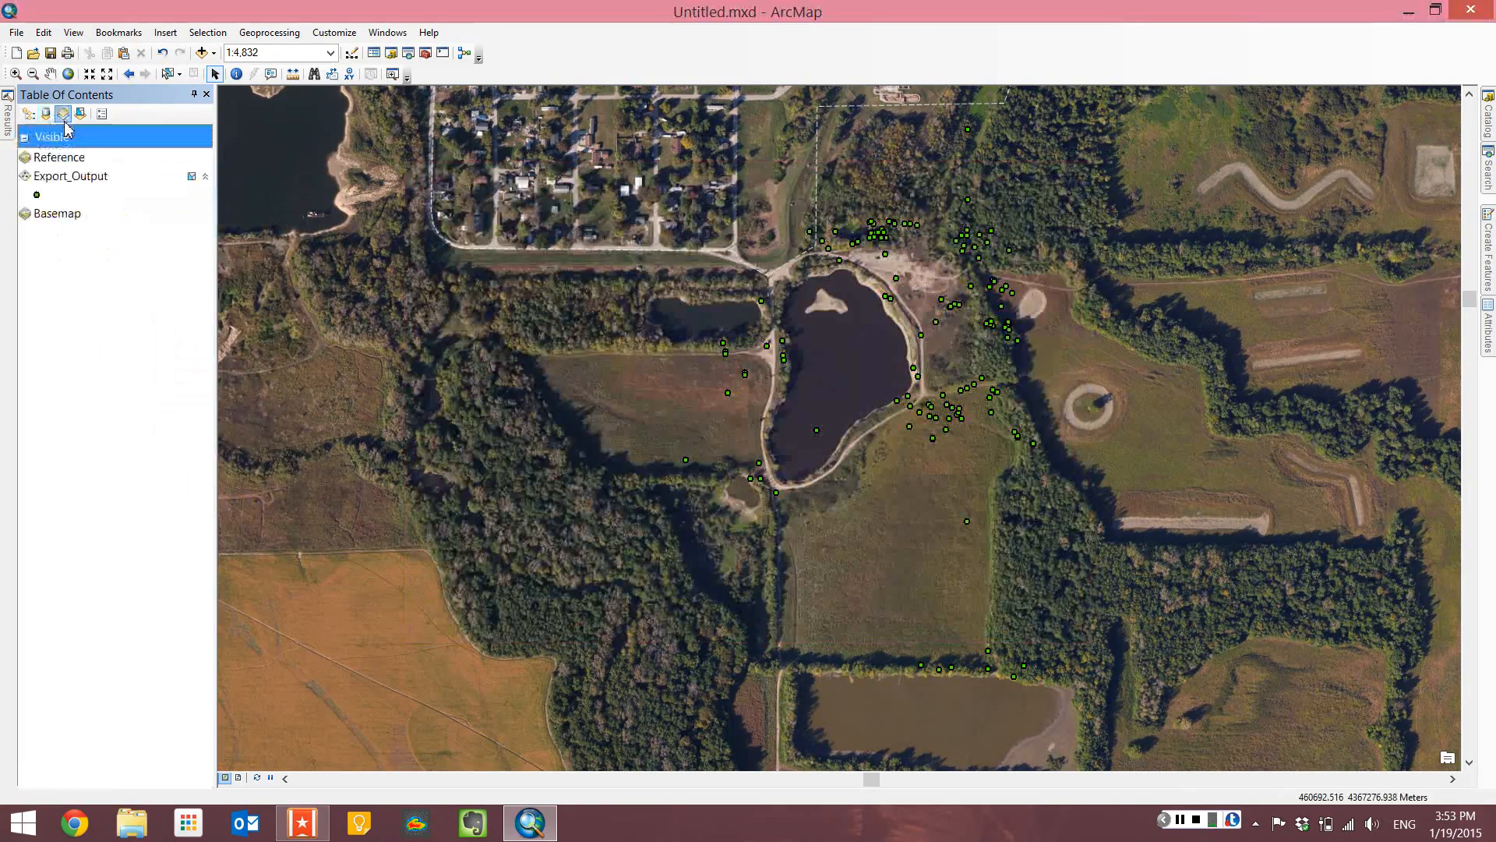
click(46, 114)
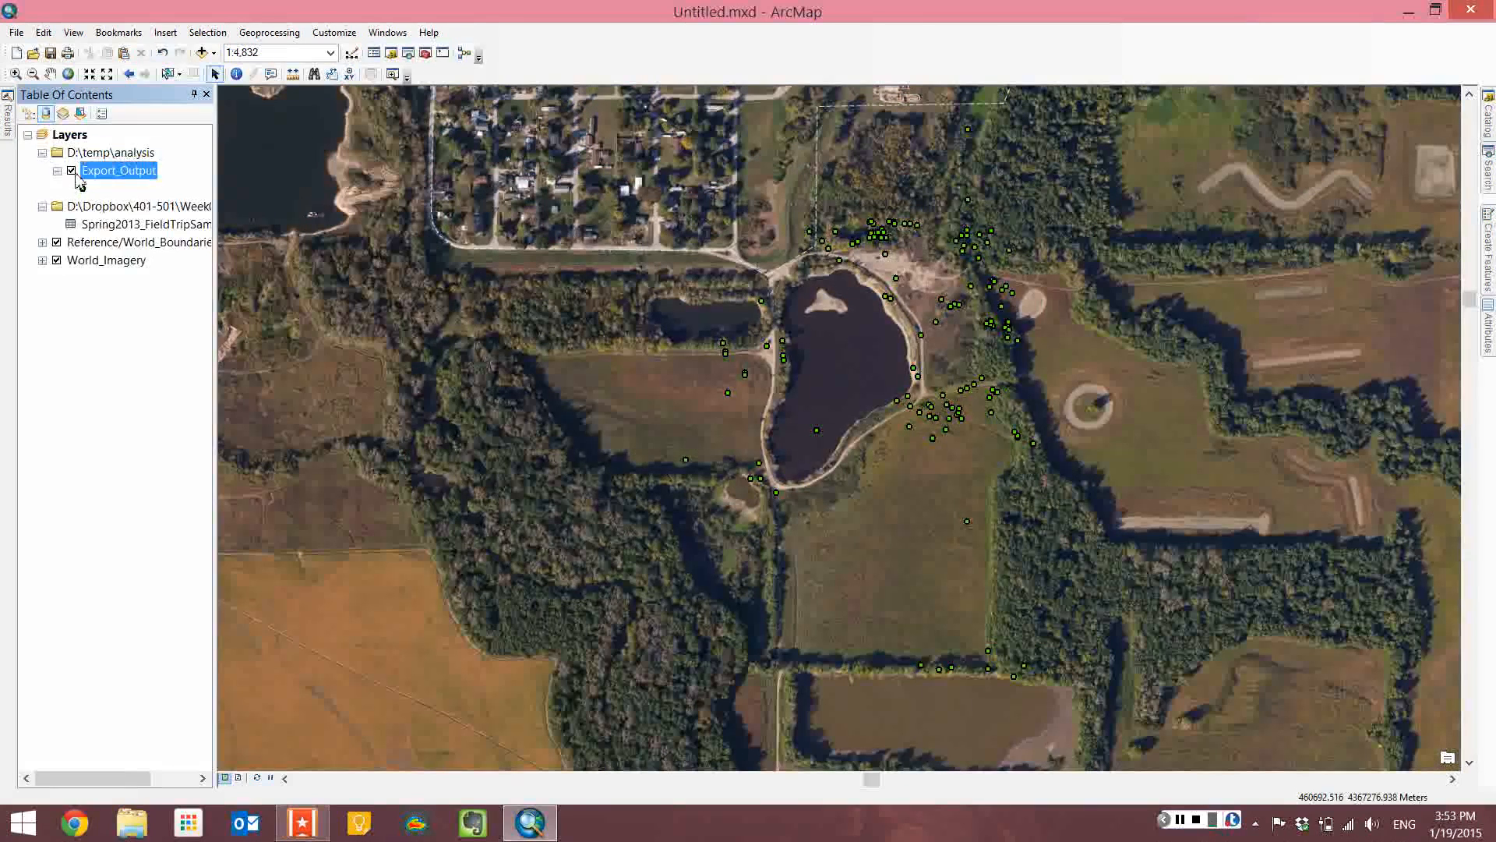
click(71, 170)
click(63, 113)
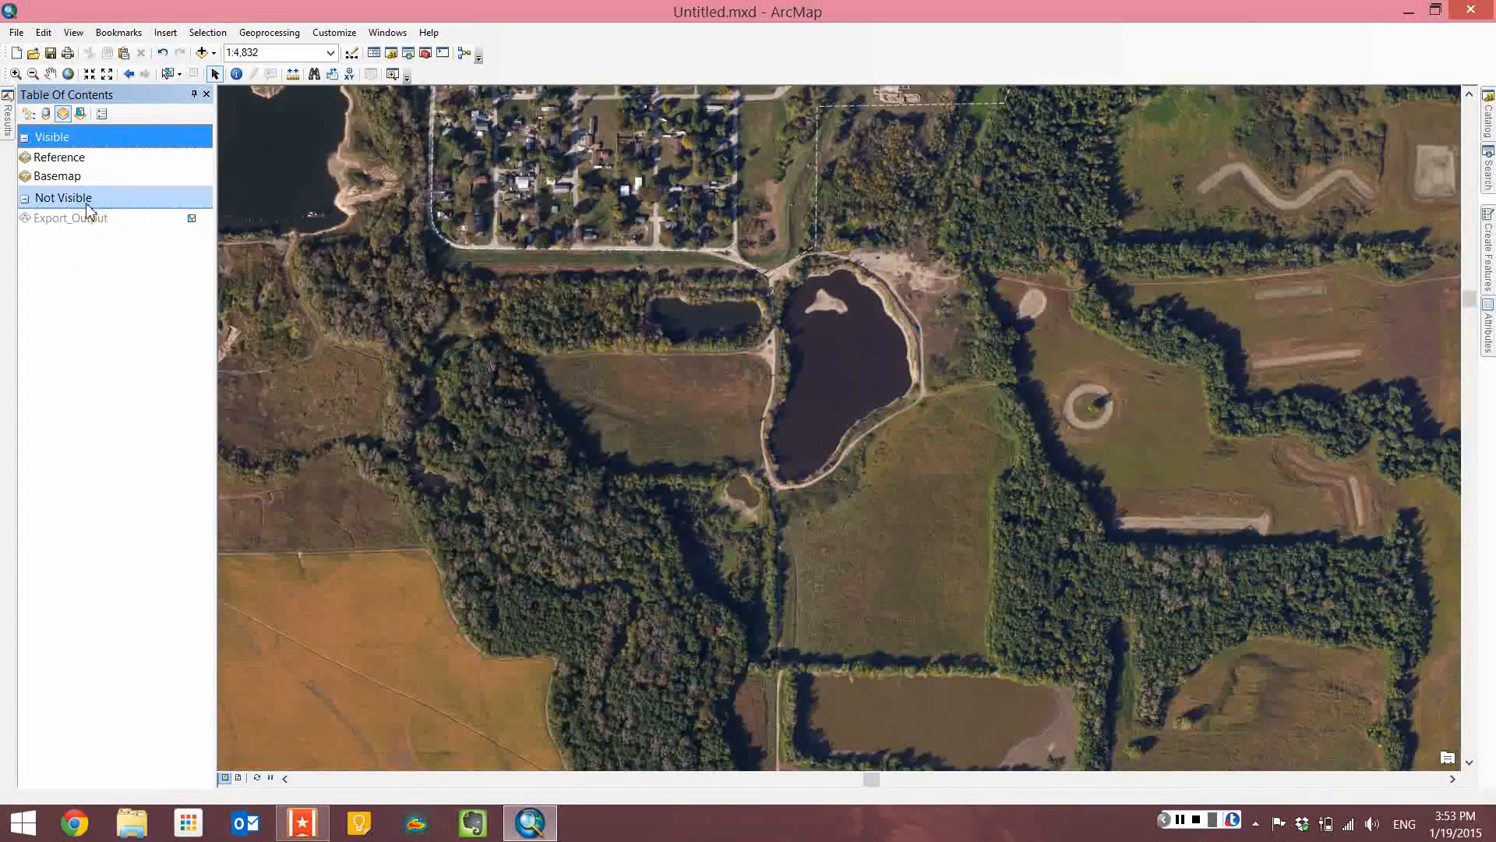
Turn the Export_Output layer back on and list the layers by visibility again.
click(47, 114)
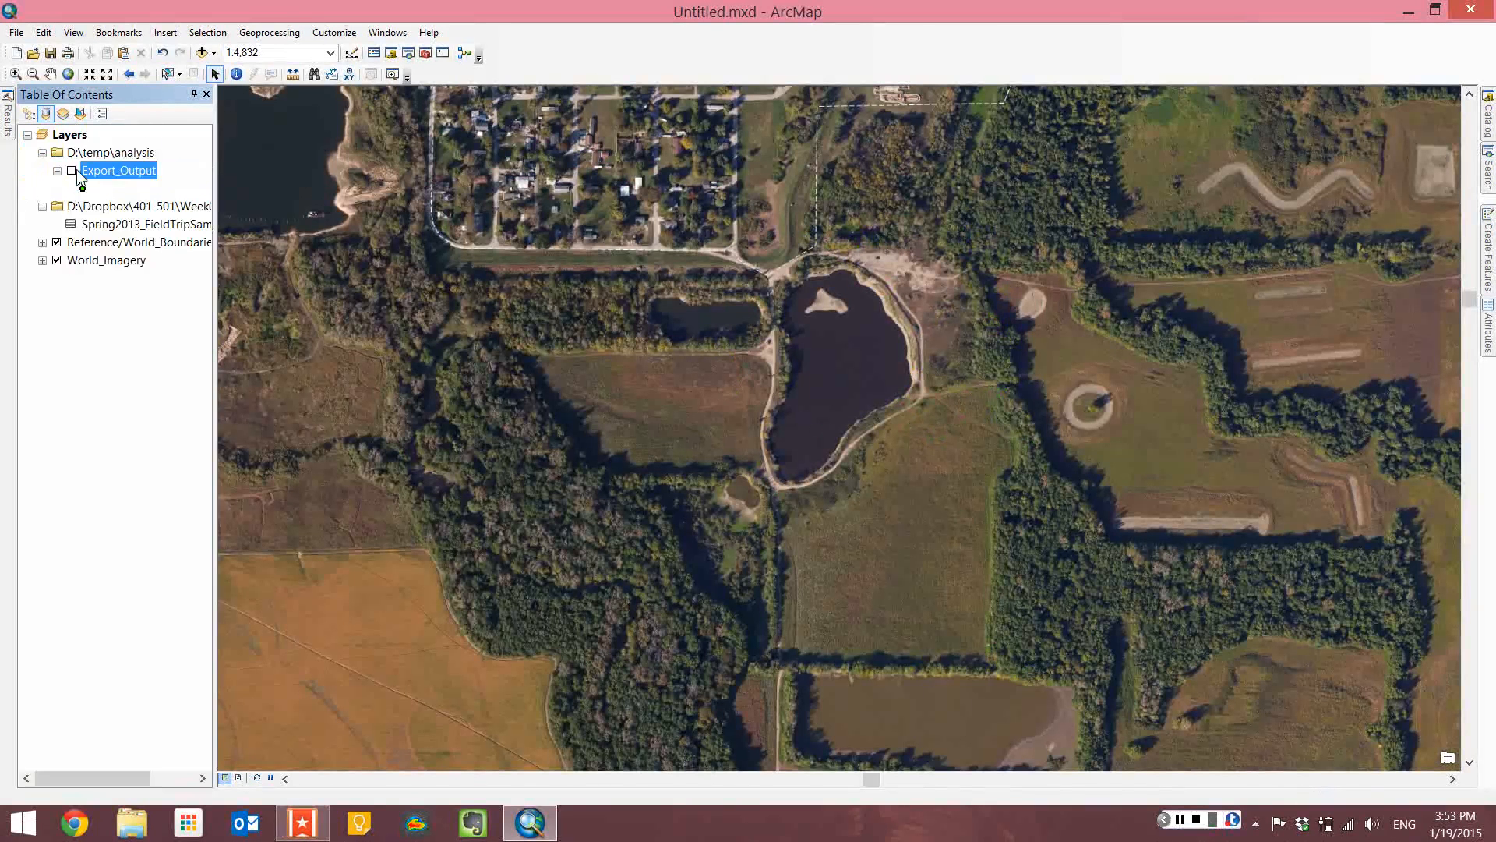
click(71, 171)
click(63, 113)
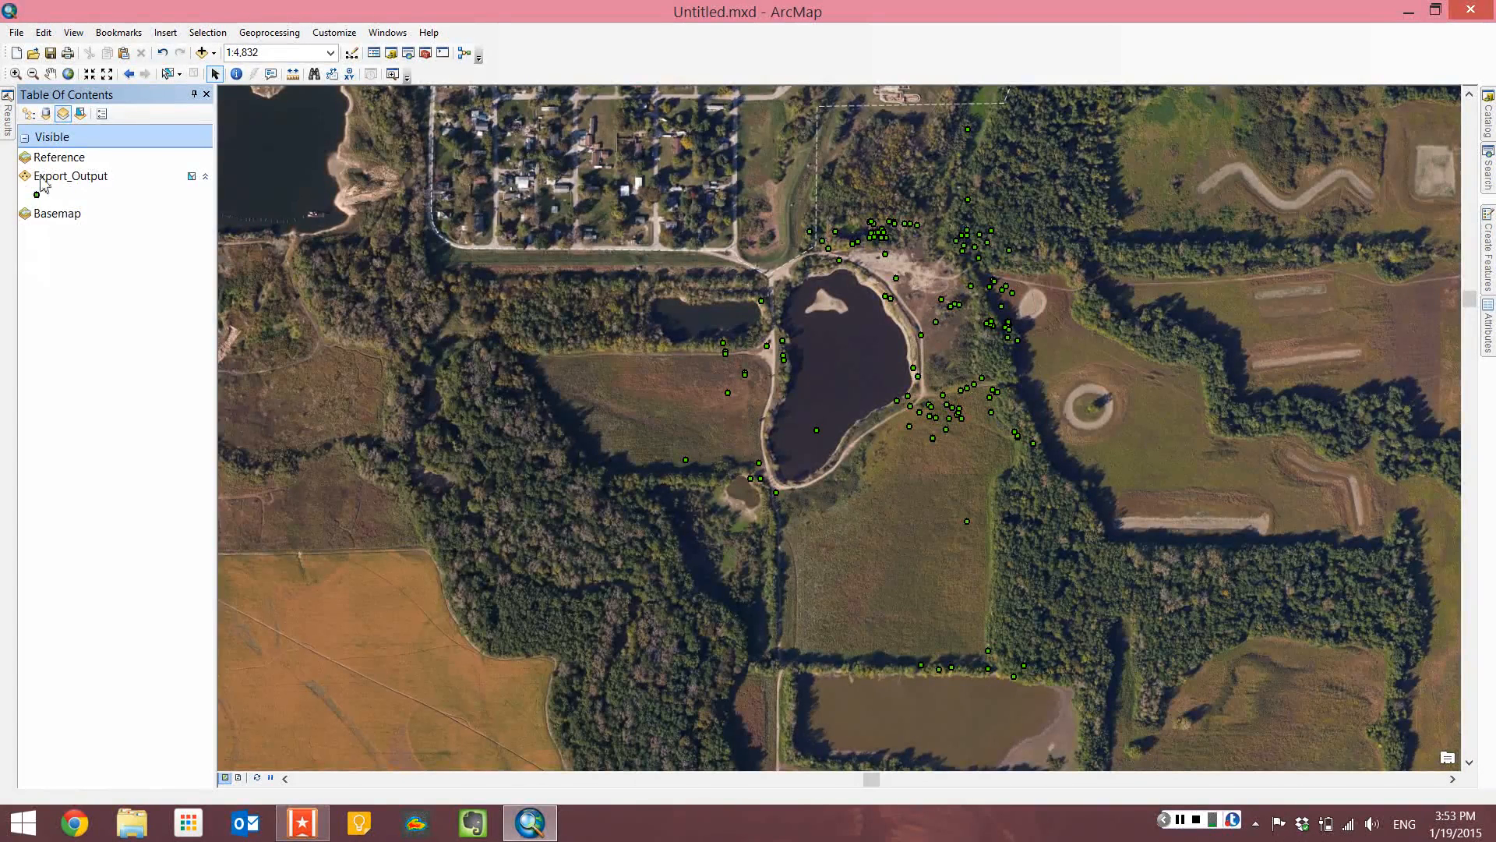
Return to the source listing and look at the Spring2013_FieldTripSampleResults.csv table entry.
click(45, 114)
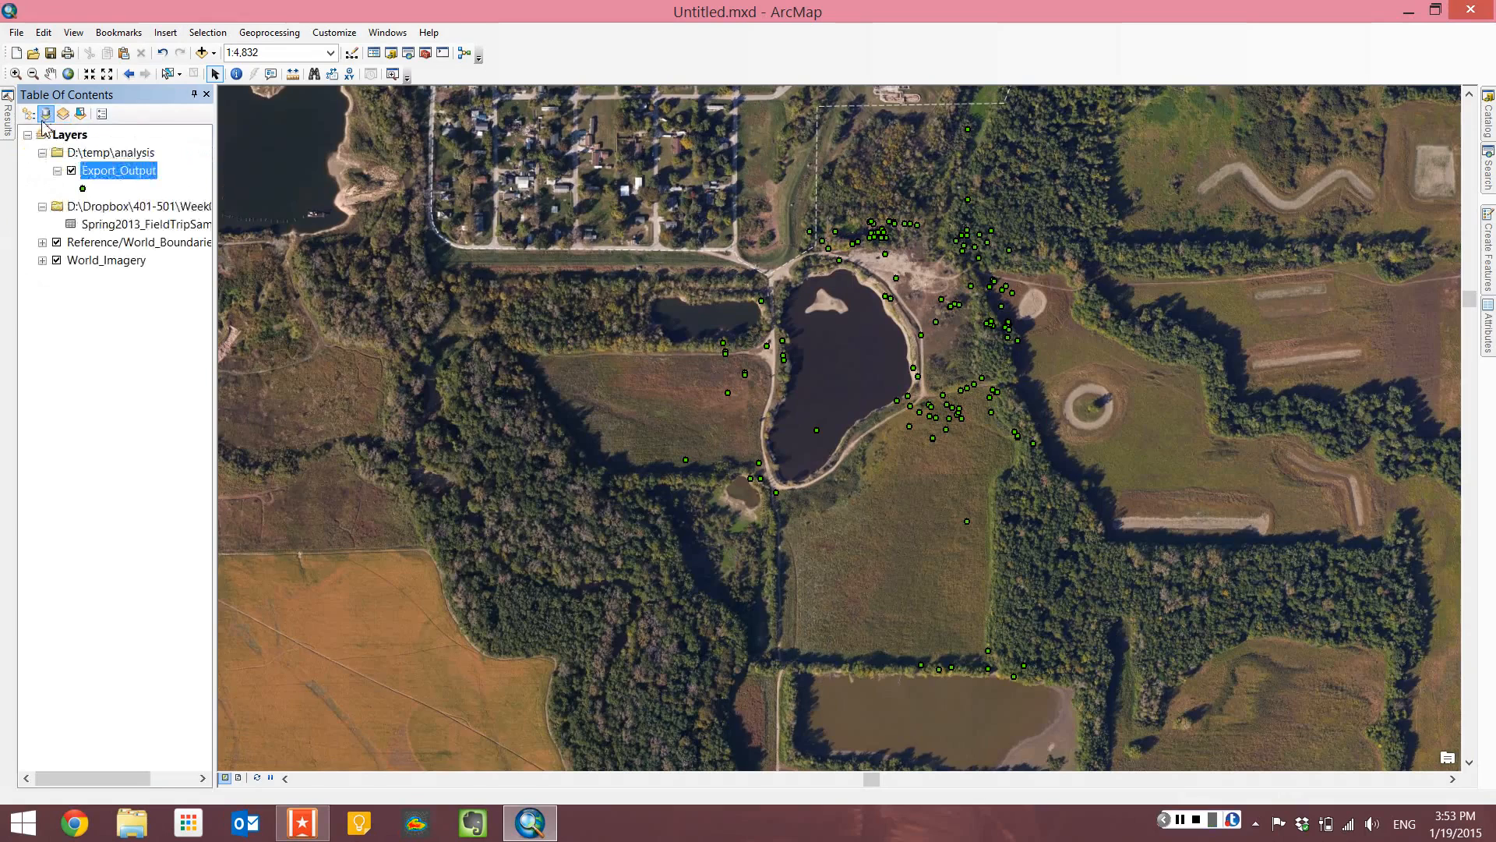
click(98, 225)
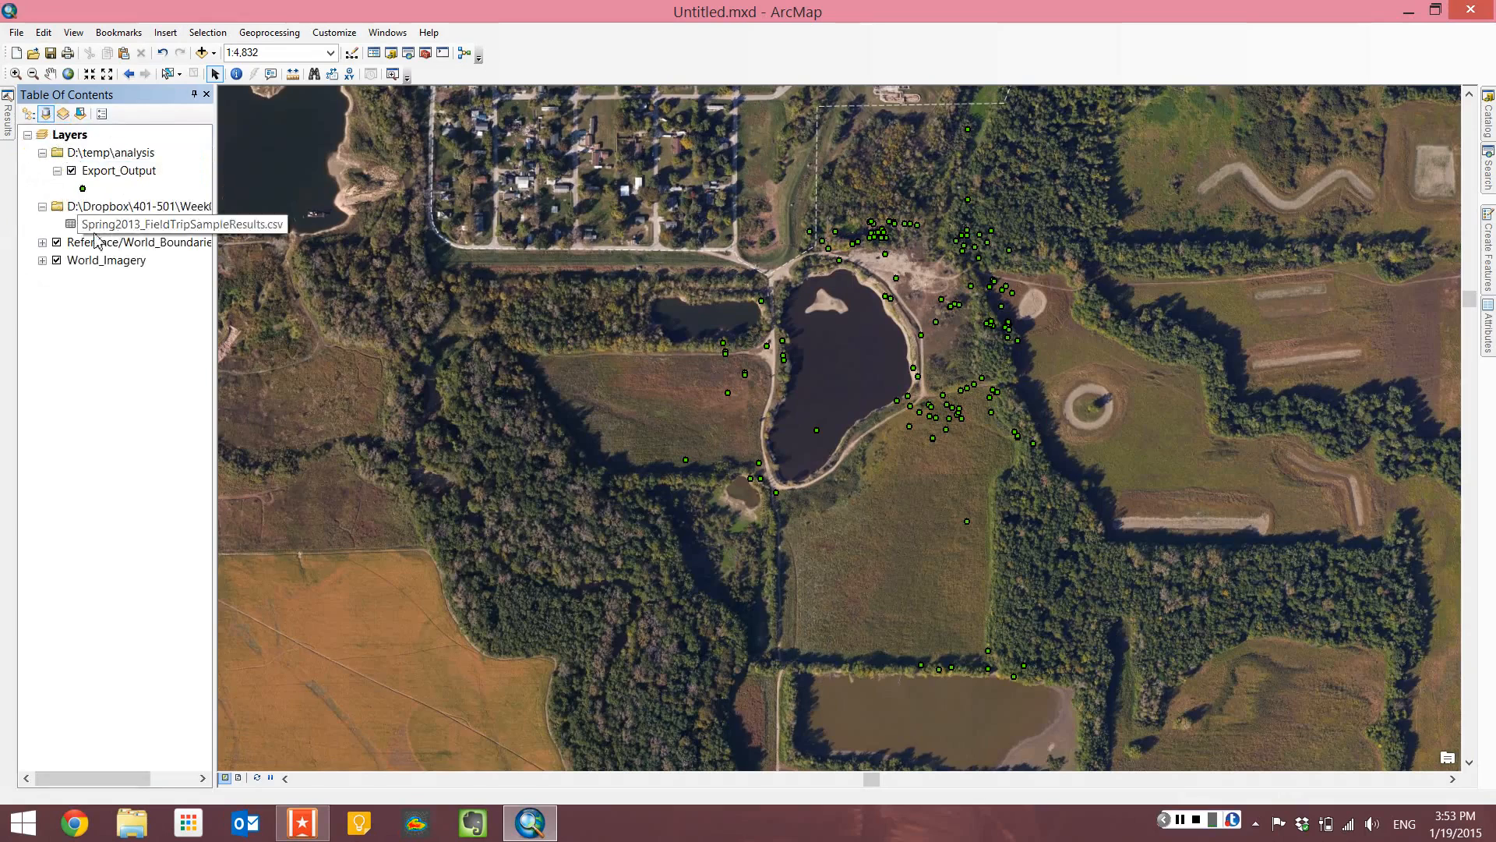
List the layers by selection and box-select the Export_Output points along the large pond's northwest shore.
click(81, 113)
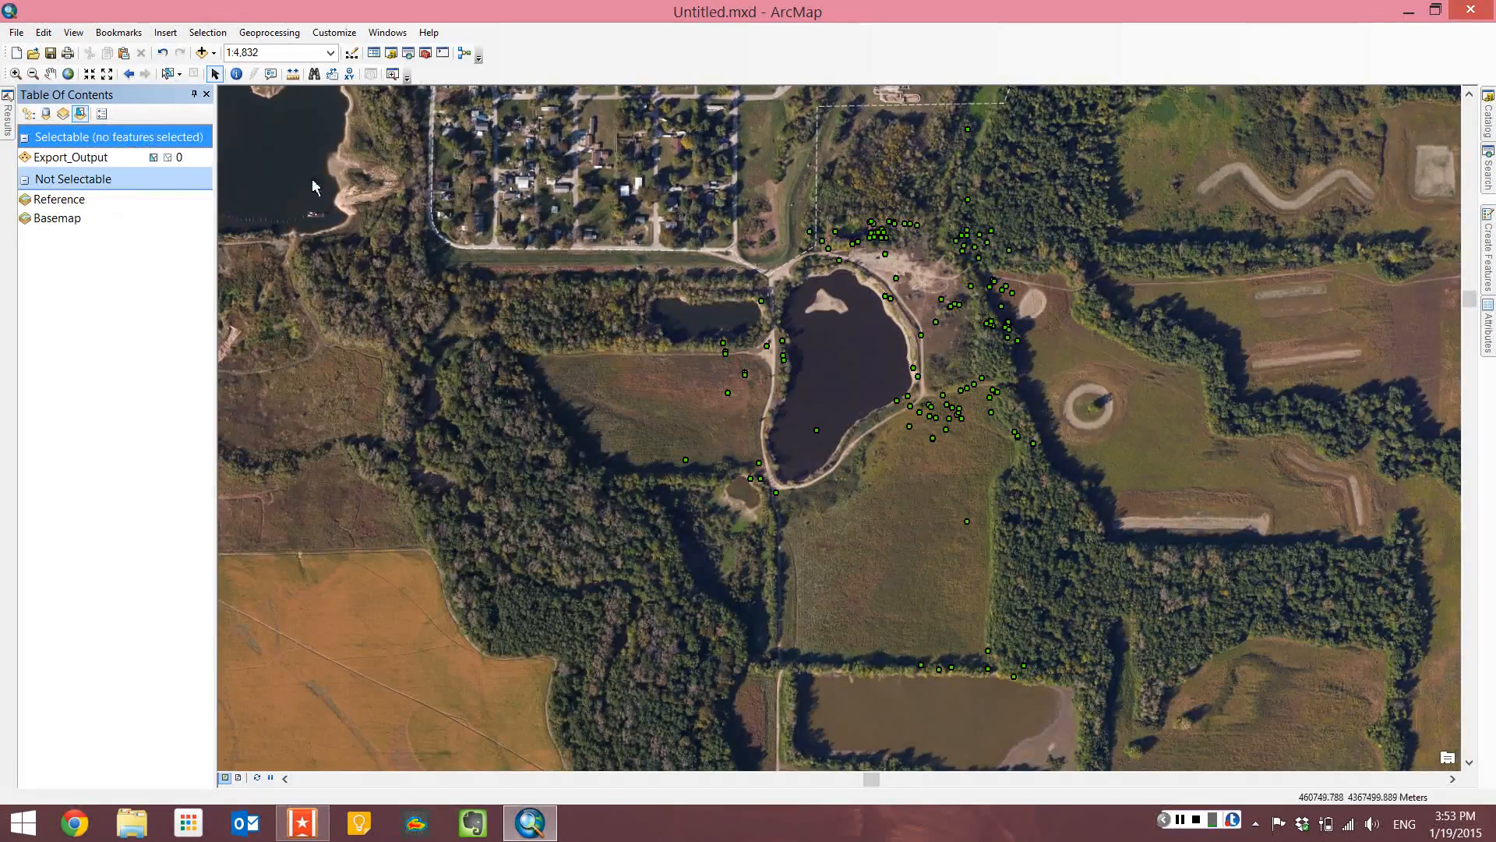
click(168, 73)
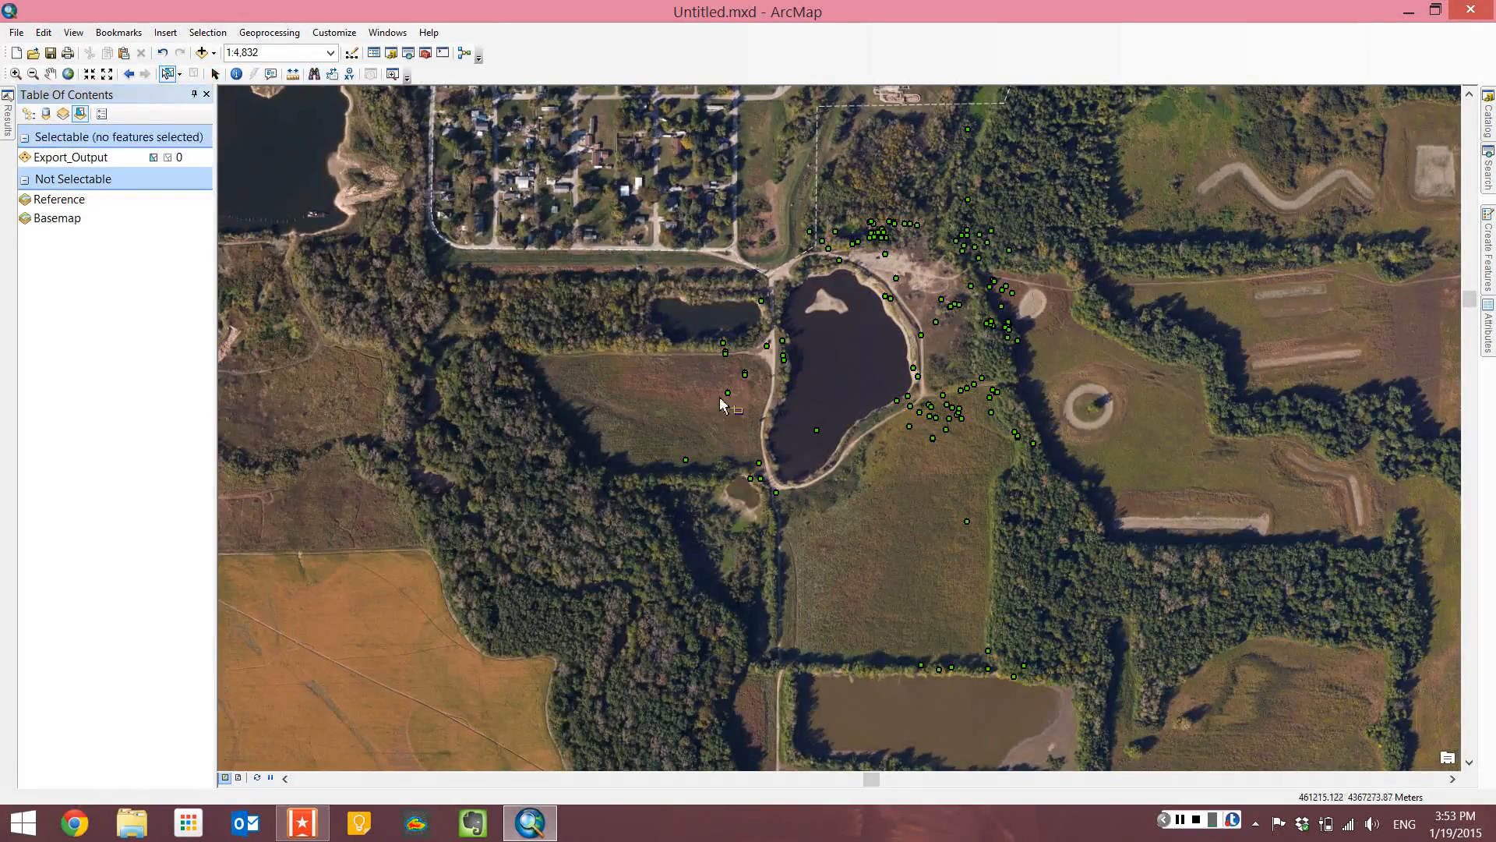
drag(750, 330, 801, 382)
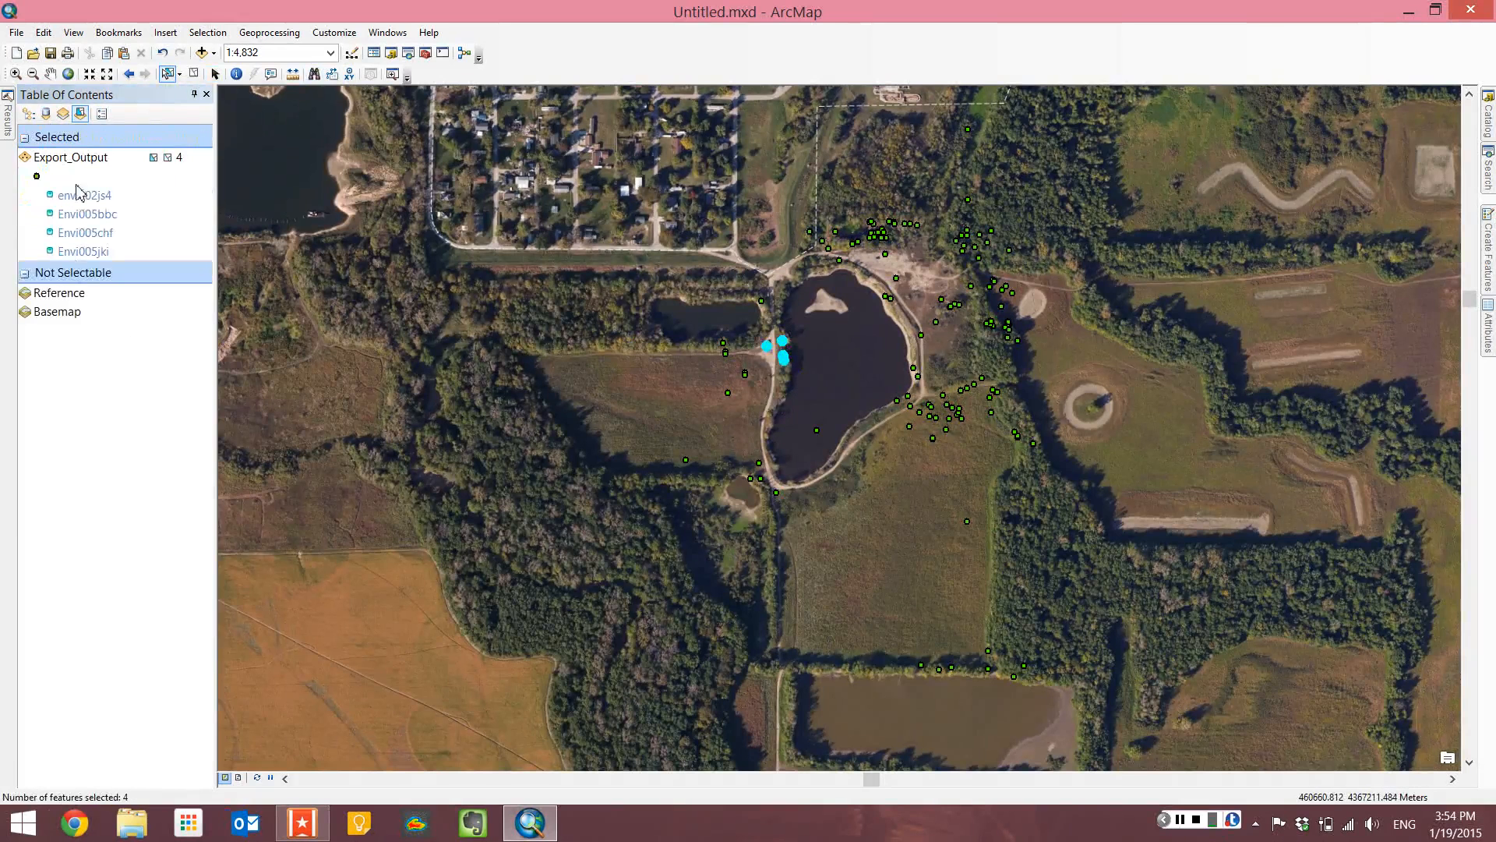
Make Export_Output not selectable and try selecting features on the map near the small pond.
click(155, 159)
click(707, 356)
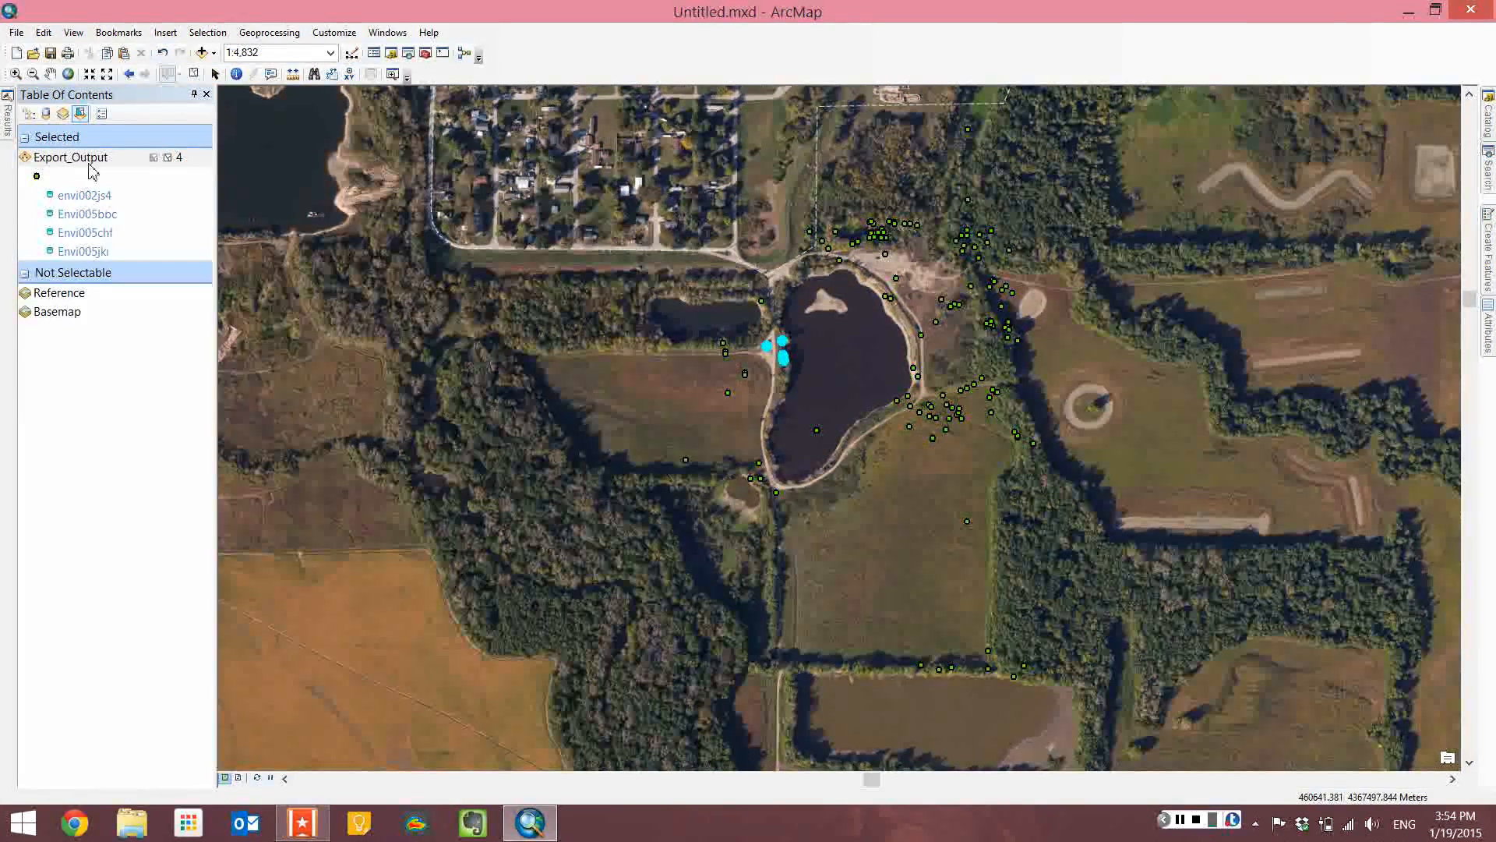
Clear the selected Export_Output features and make the layer selectable again.
click(167, 159)
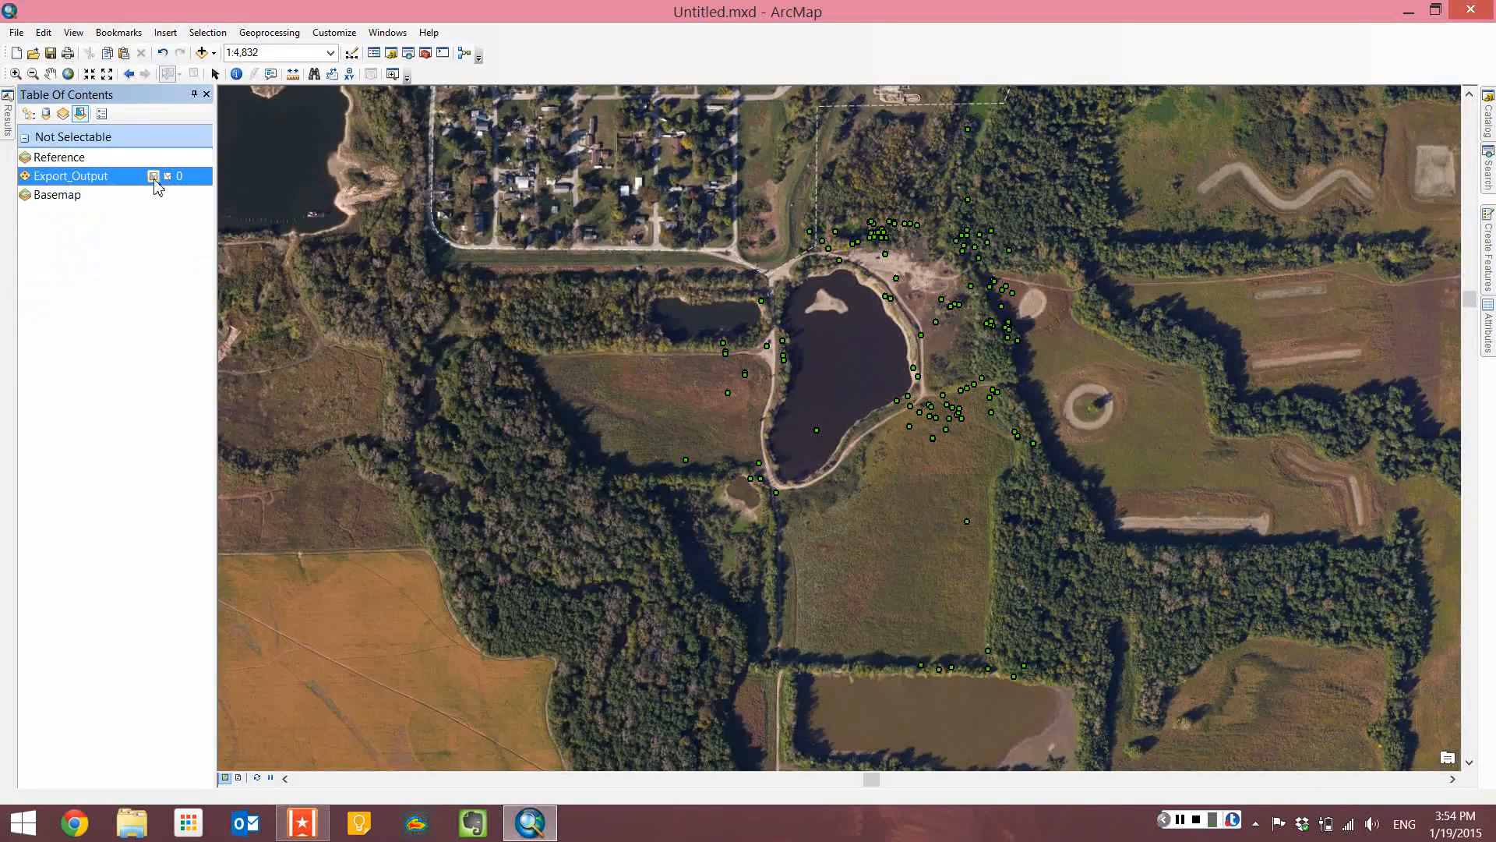
click(153, 177)
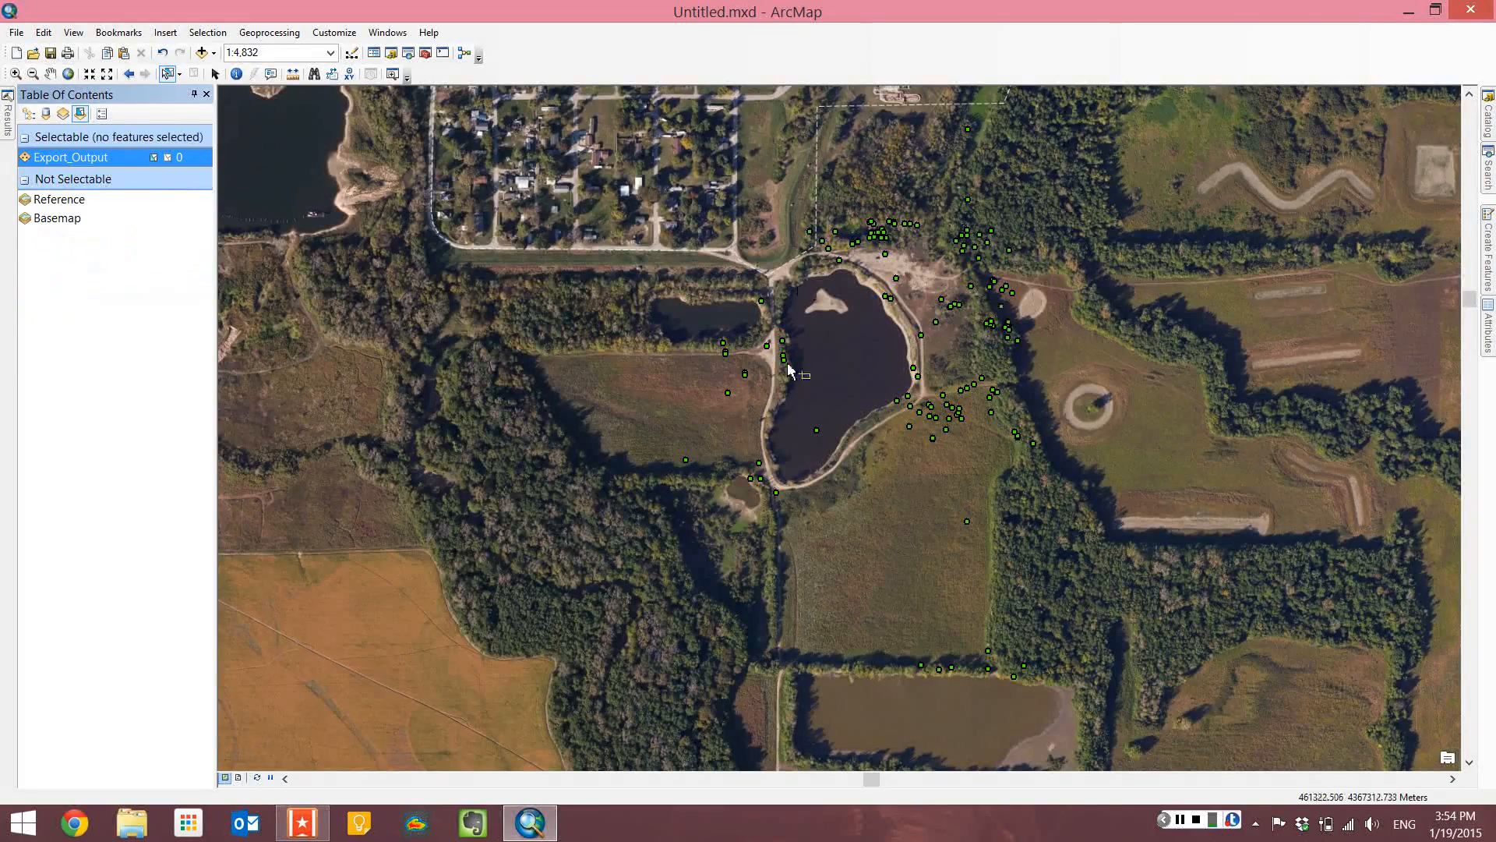
In the table of contents options, set the area patch shape to Water Body.
click(101, 117)
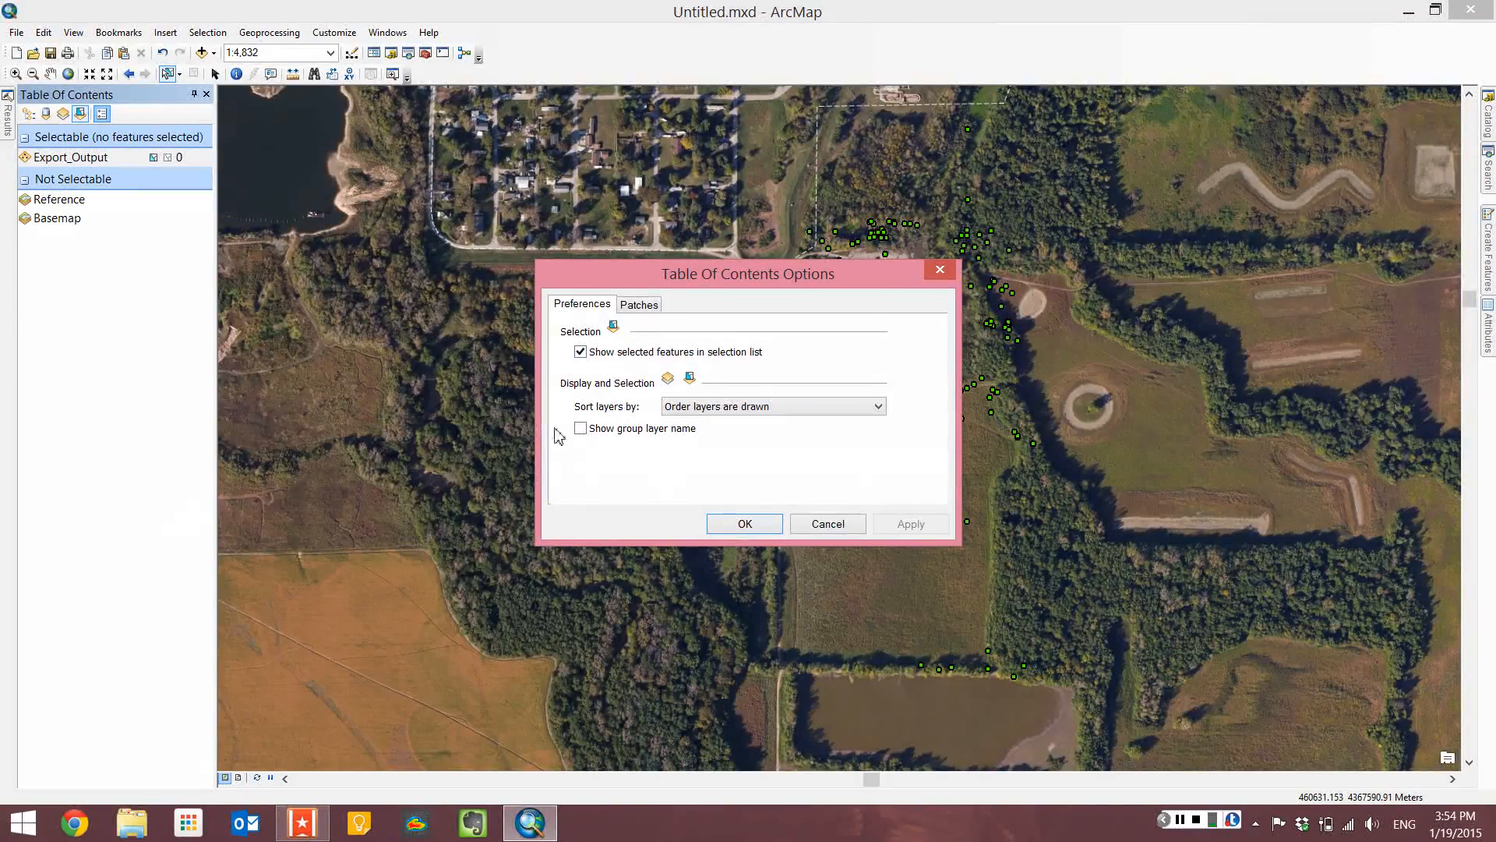
click(652, 307)
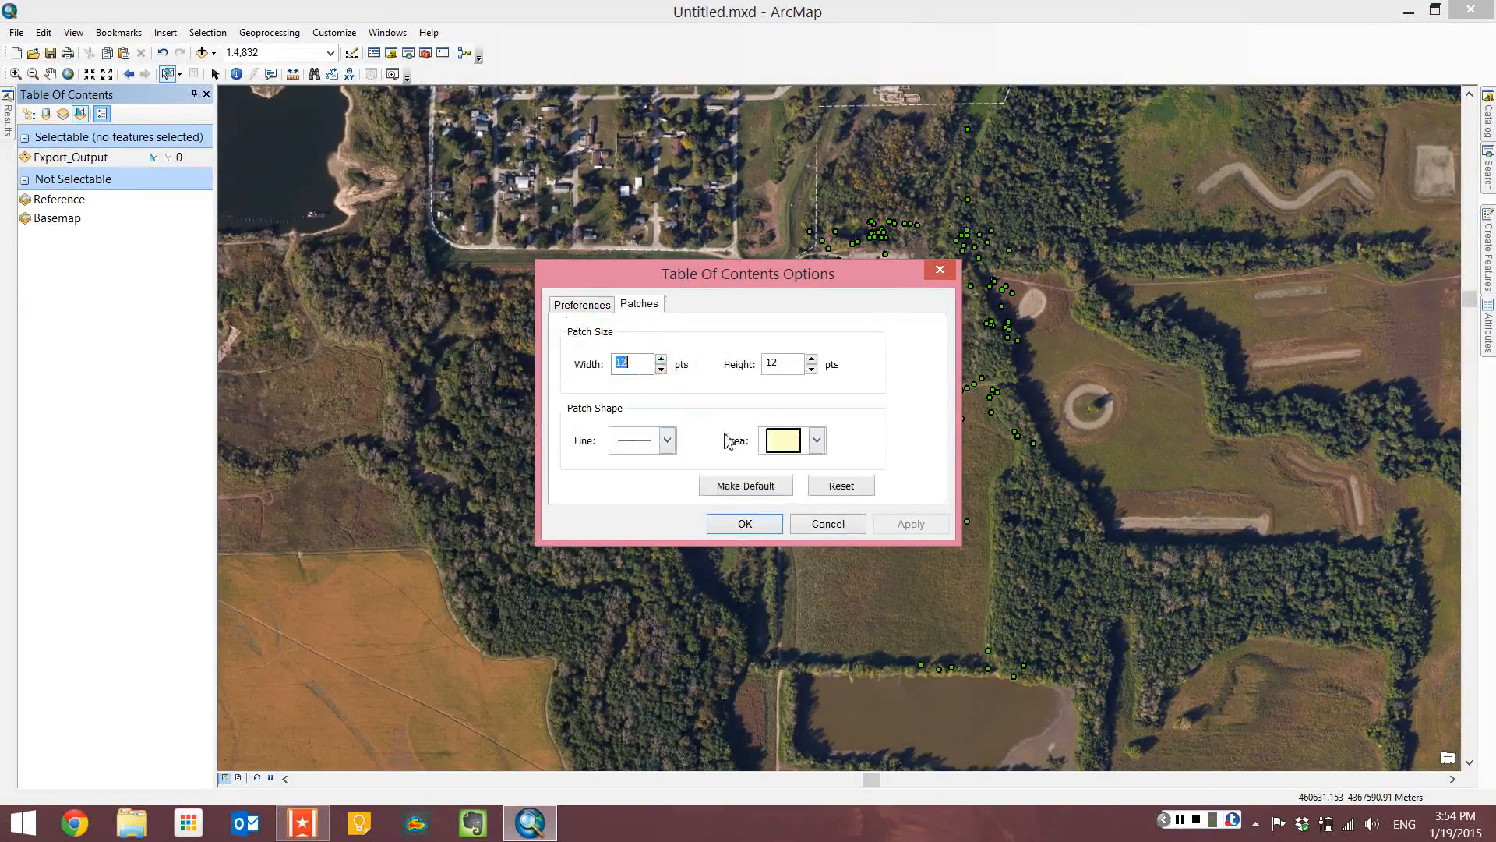
click(816, 441)
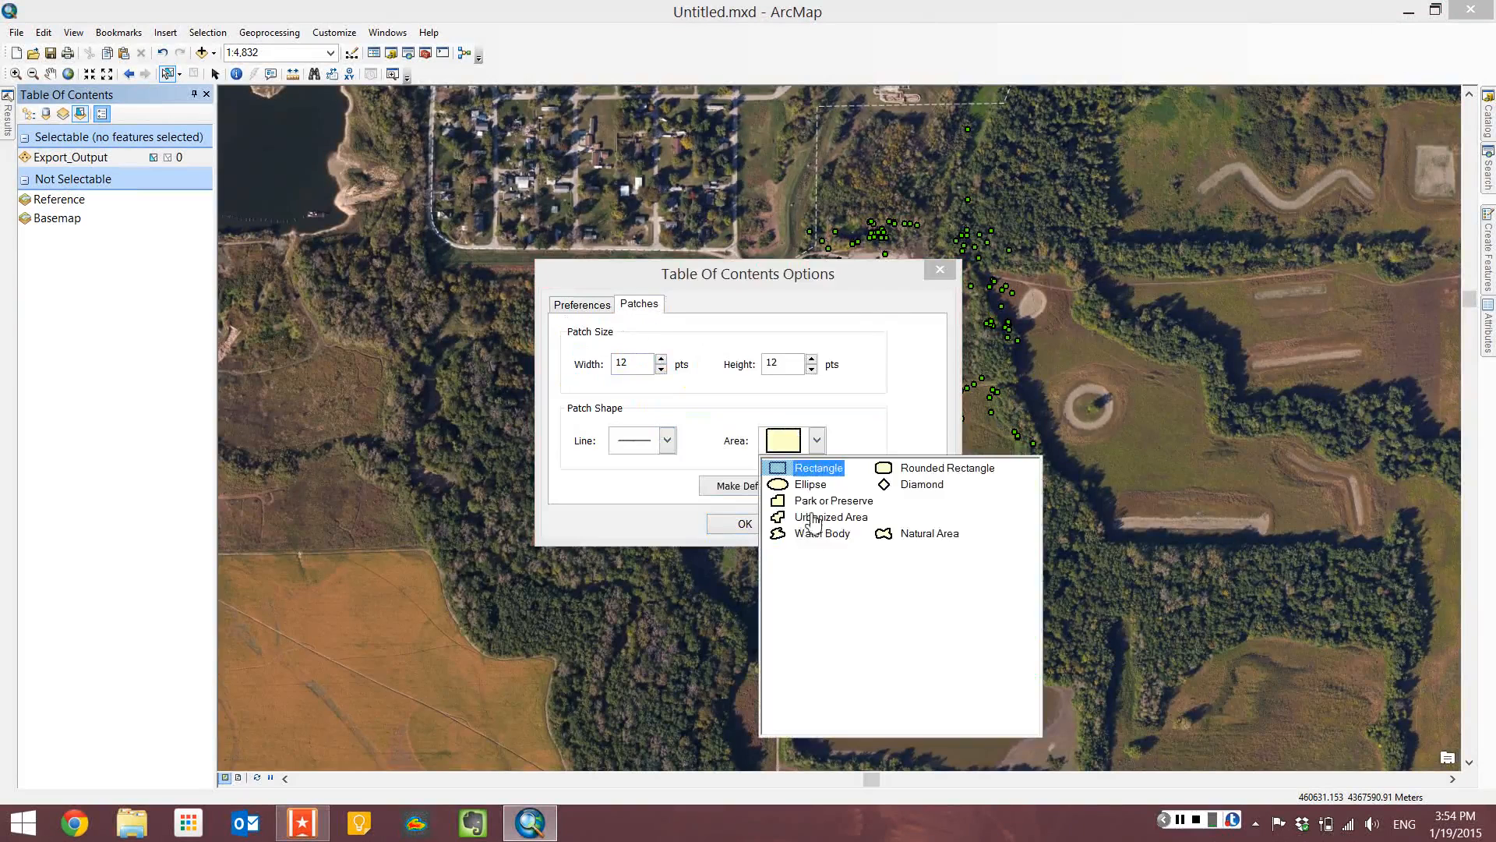
click(803, 538)
Try the ZigZag line patch shape, switch it to S Curve, and accept the table of contents options.
click(667, 441)
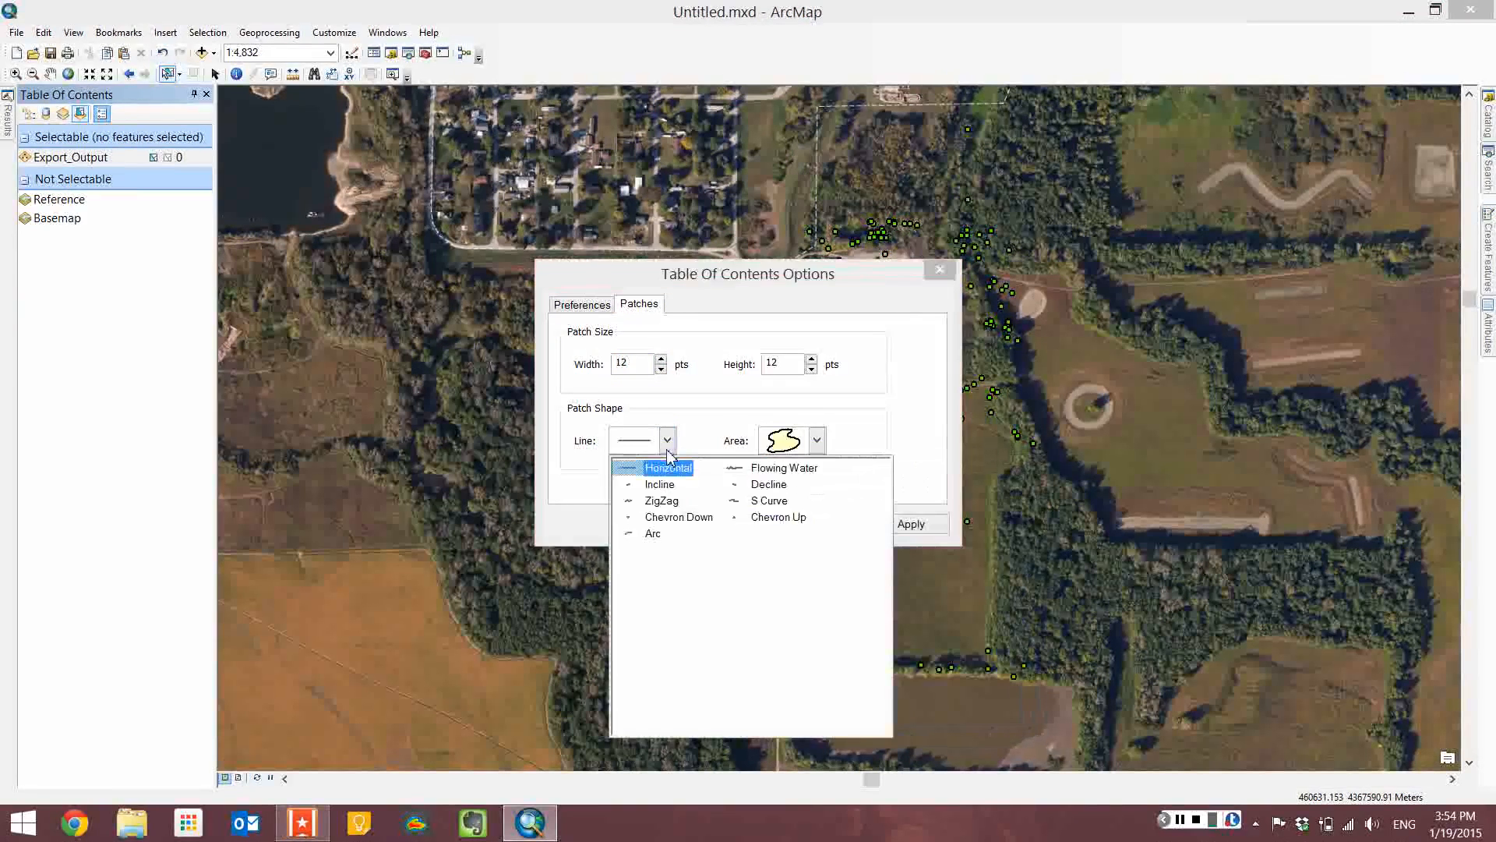
click(661, 502)
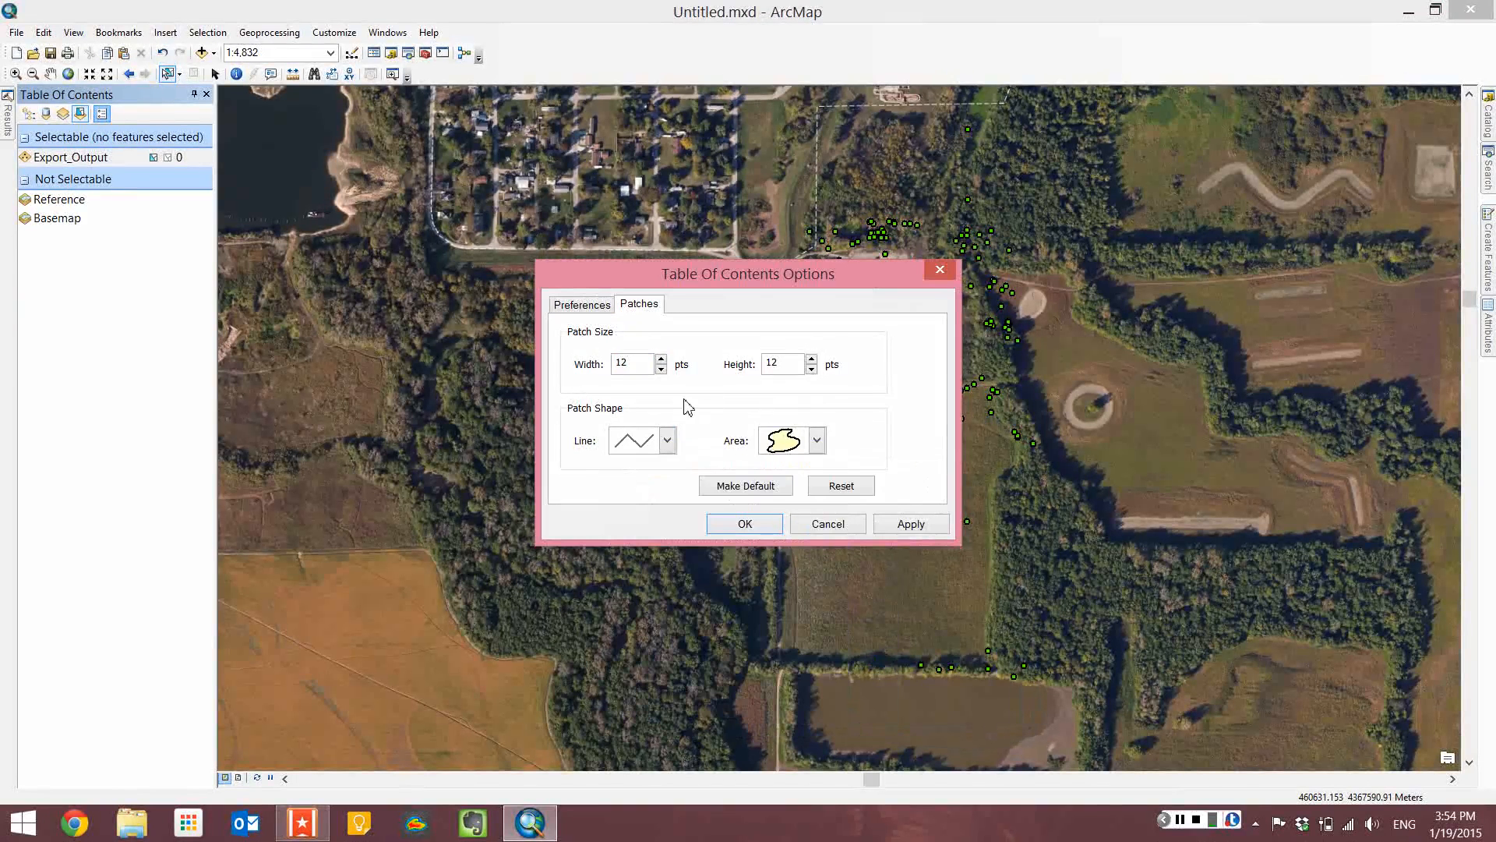
click(669, 440)
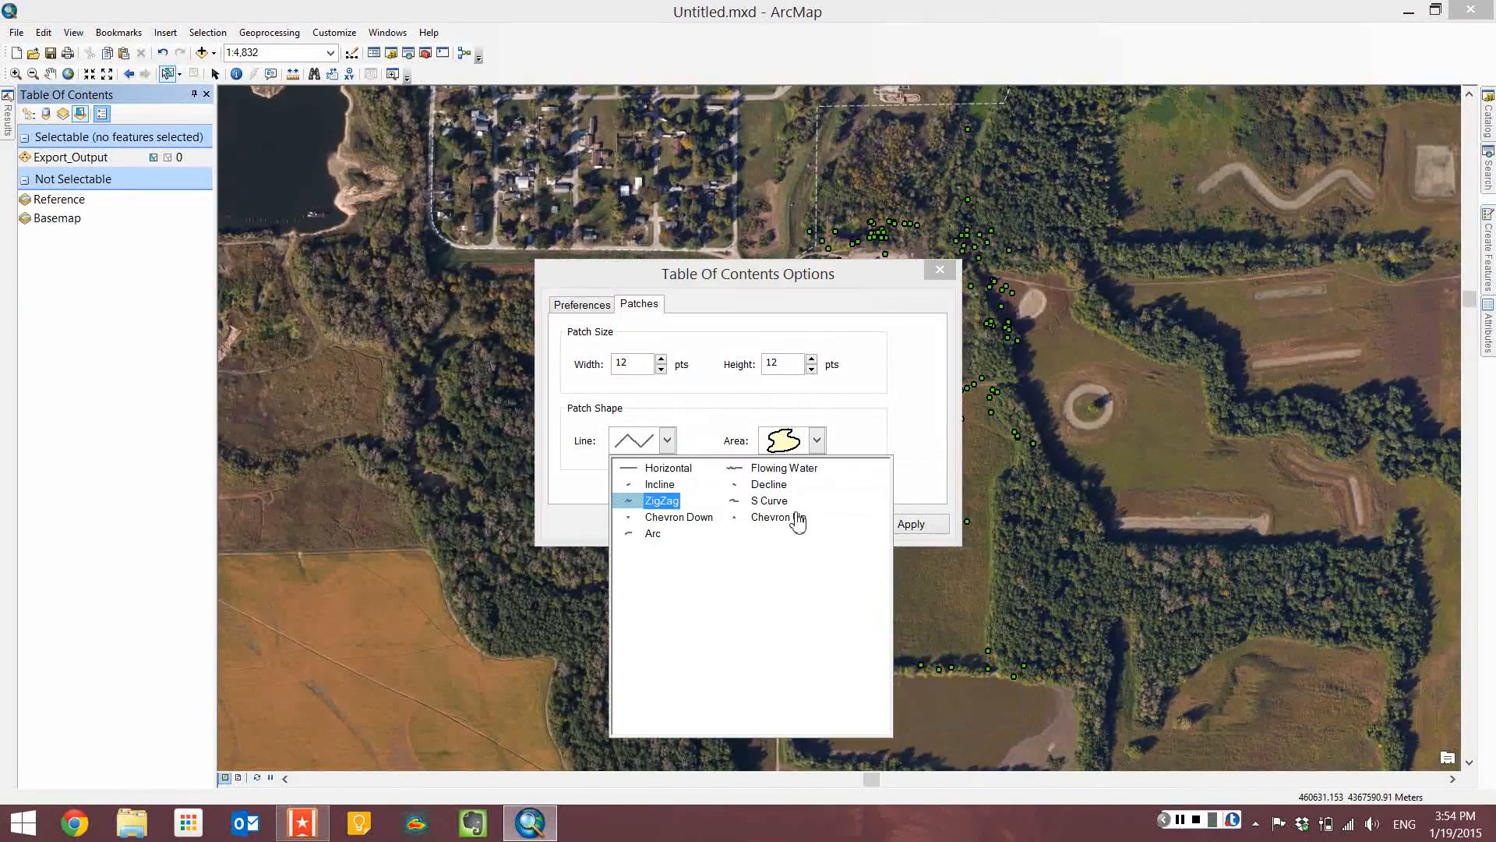
click(785, 507)
click(762, 530)
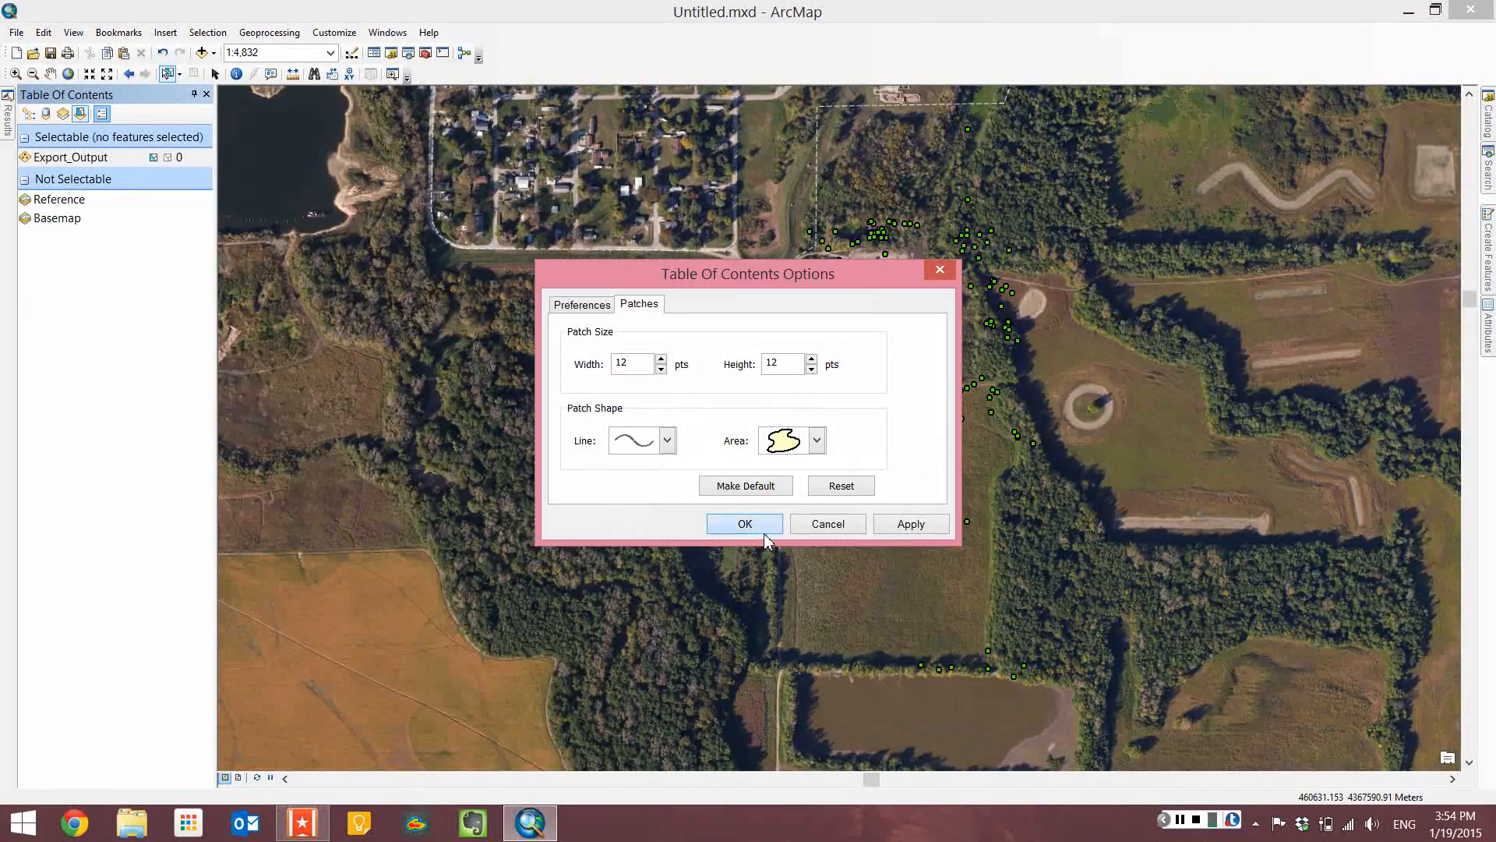
List the layers by drawing order, and float the table of contents over the map before docking it back beside the map.
click(29, 113)
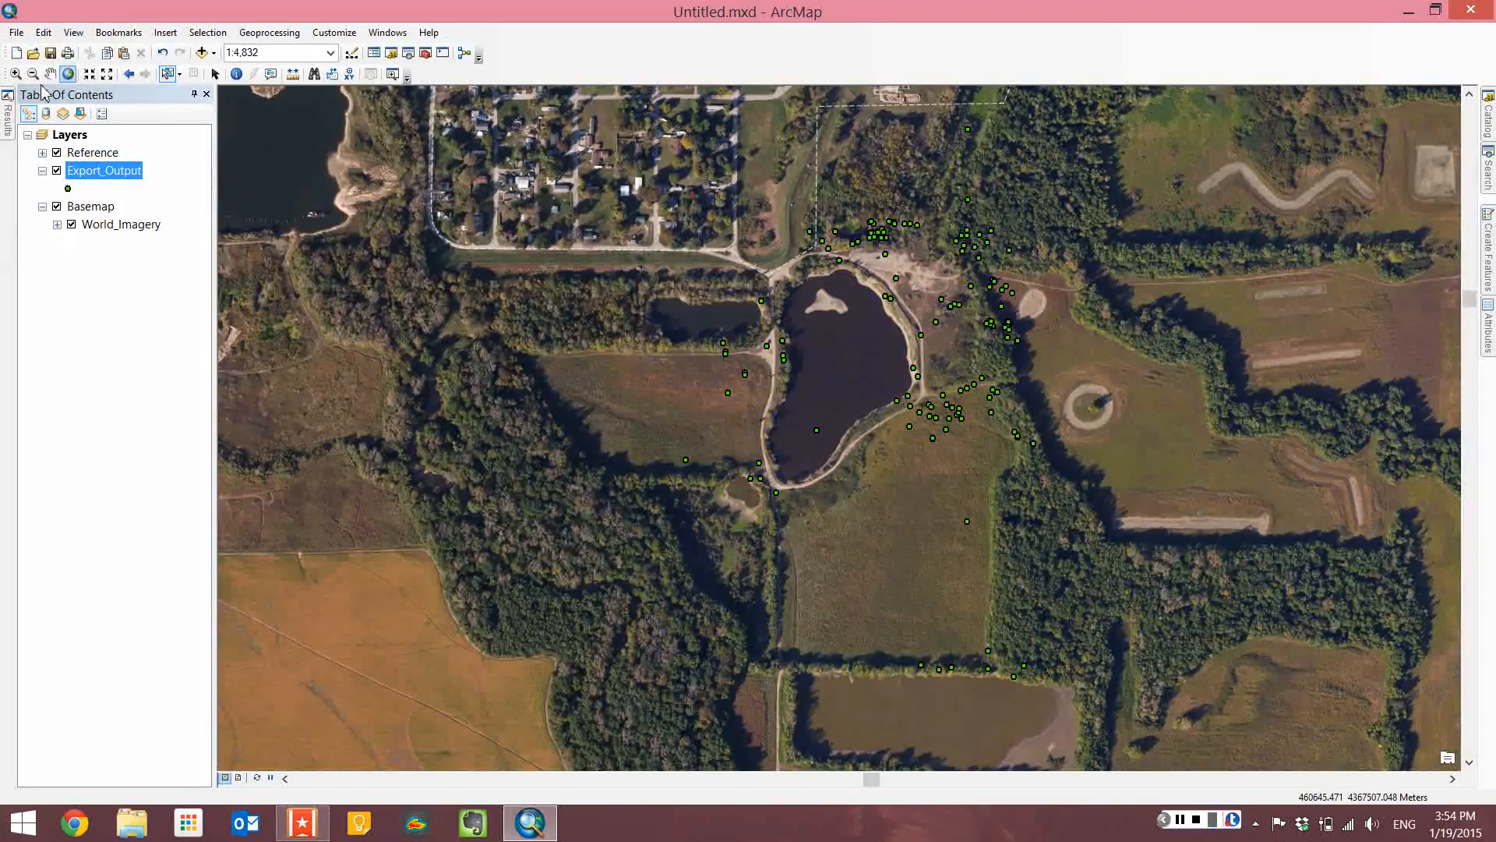
drag(155, 94, 455, 171)
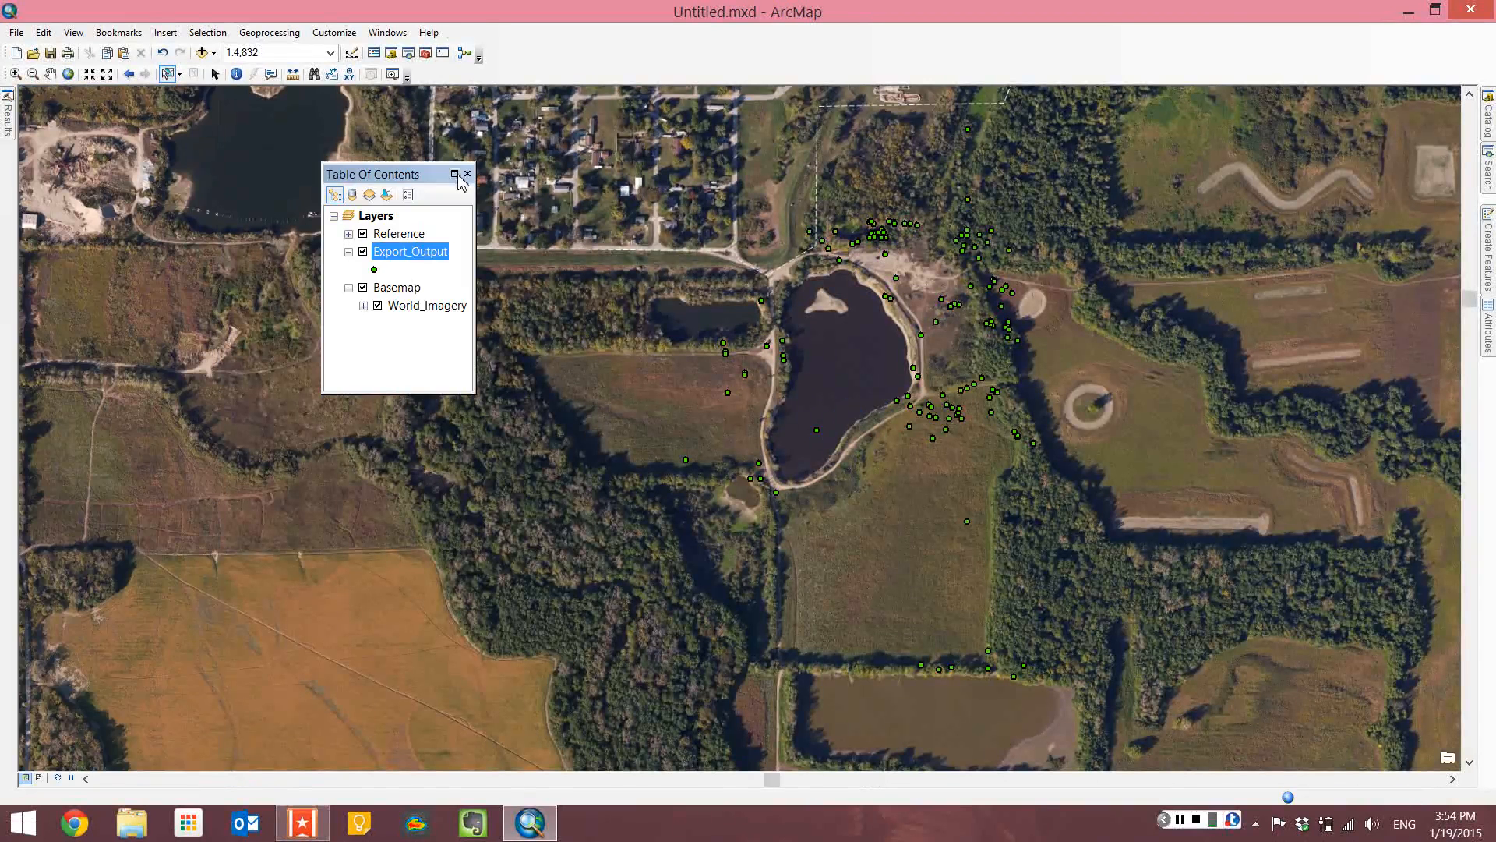
click(455, 174)
click(1475, 11)
drag(442, 174, 45, 442)
Auto-hide the table of contents, reveal it again and pin it back open beside the map.
click(196, 95)
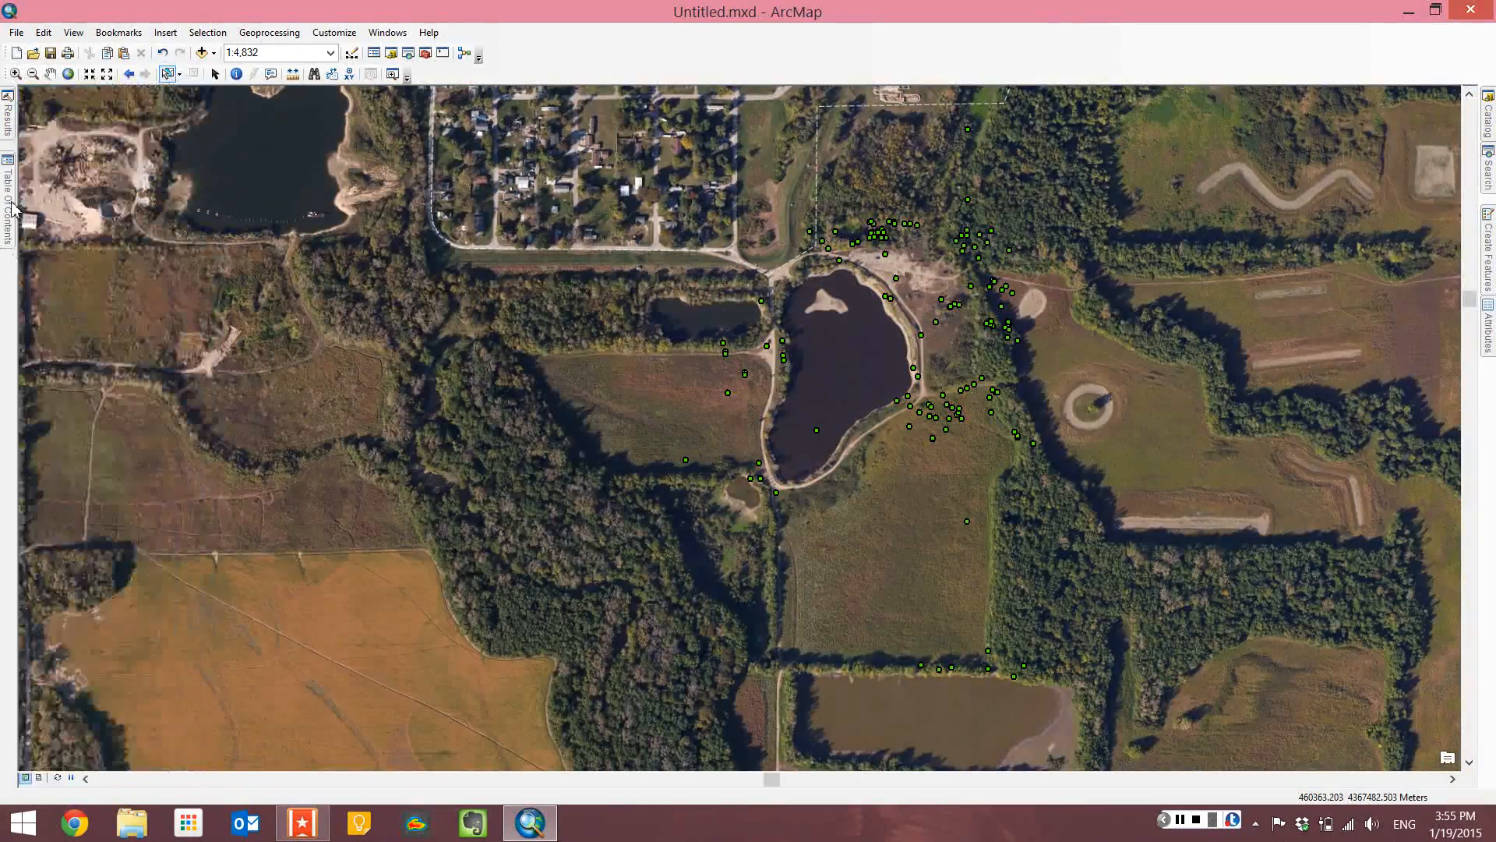
mouse_move(13, 209)
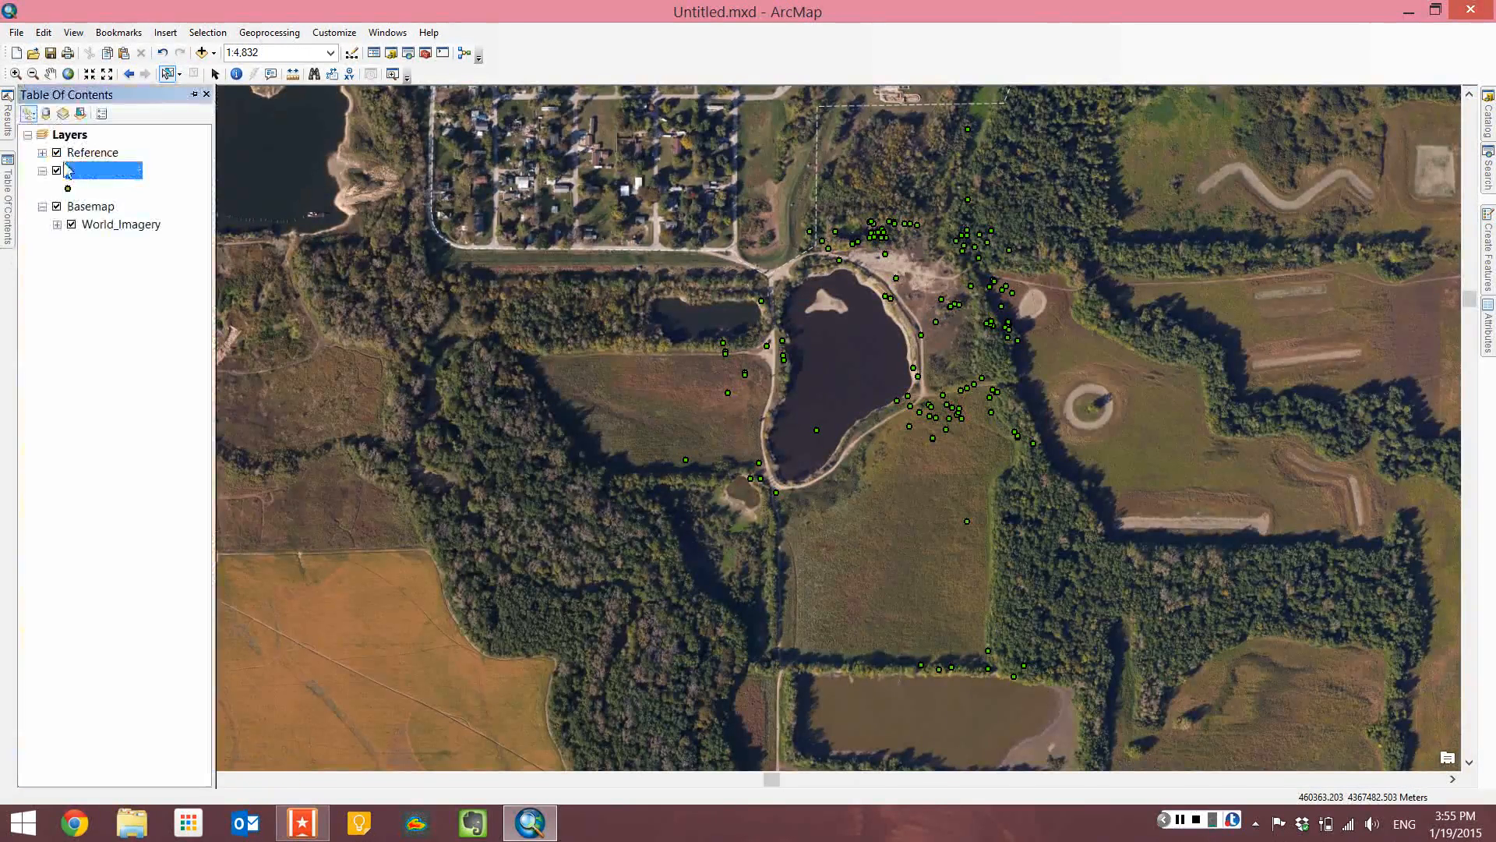
click(194, 95)
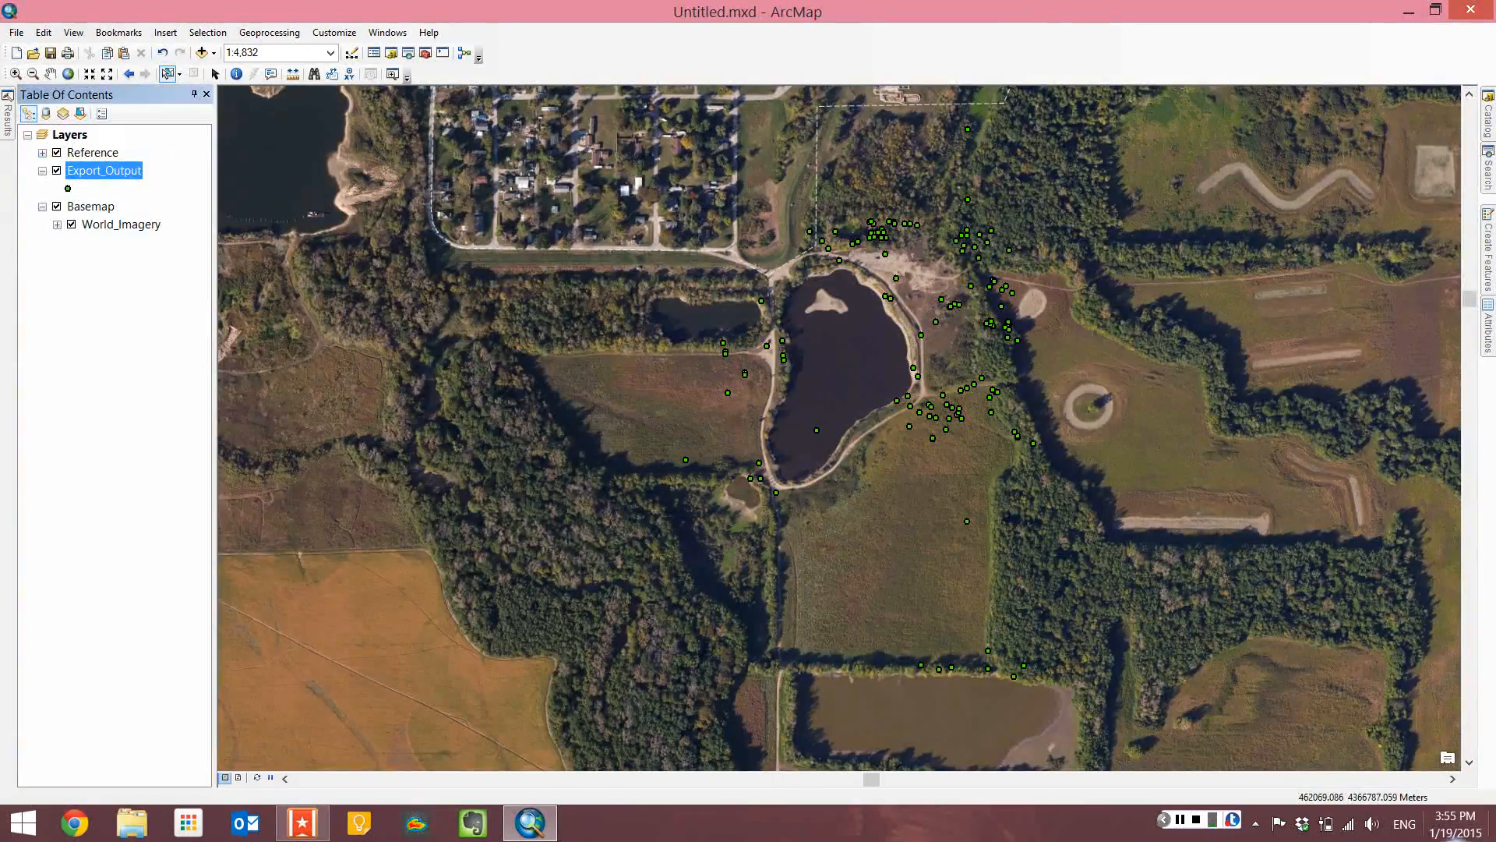